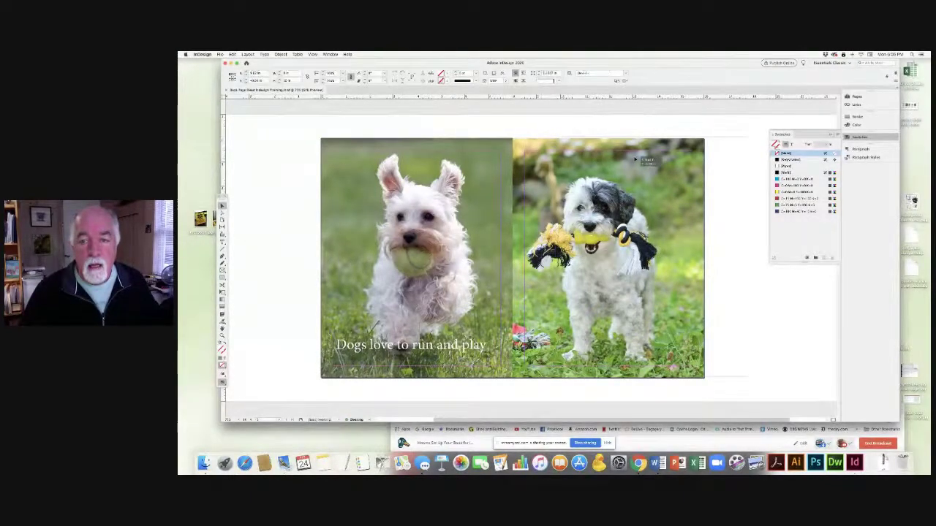
Try shifting the black-and-white dog's photo away from the spread's center, and undo the move.
drag(591, 161, 634, 161)
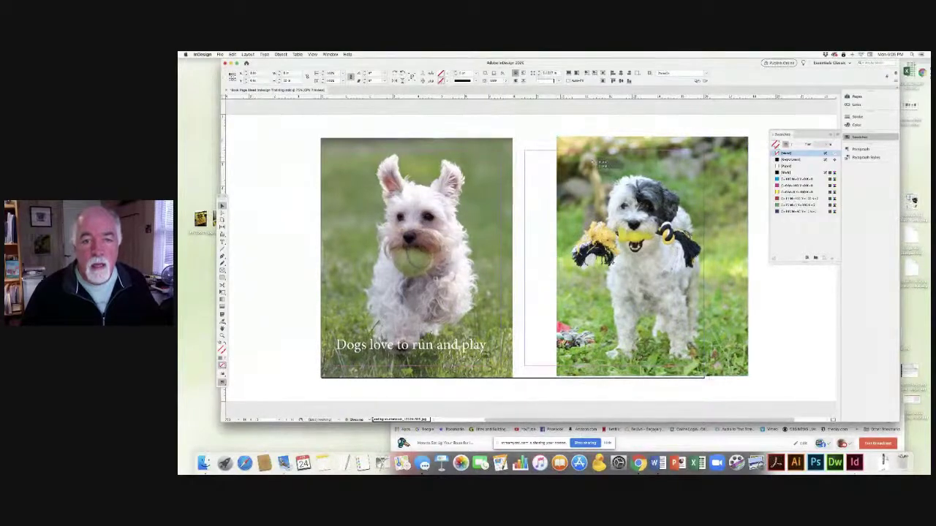
key(super+z)
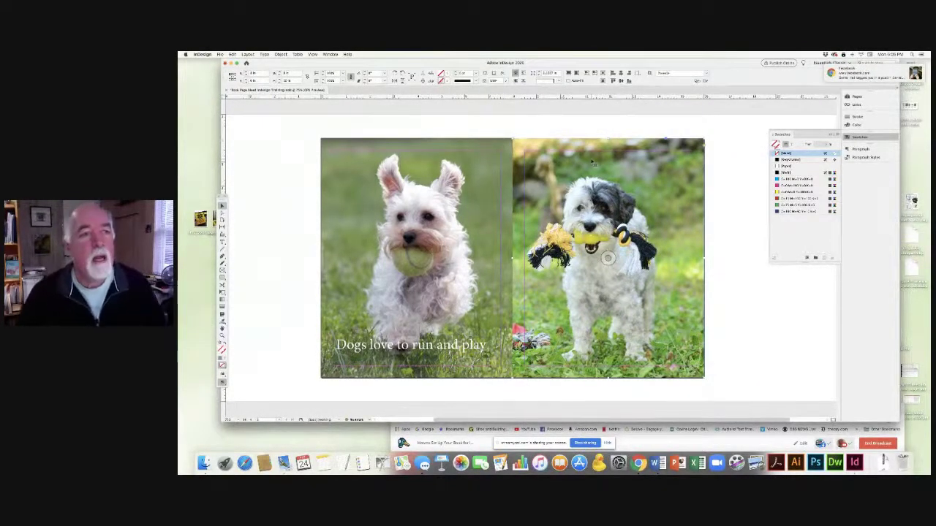
Create a new 8 × 10 in document with facing pages, using inches as the unit.
click(220, 54)
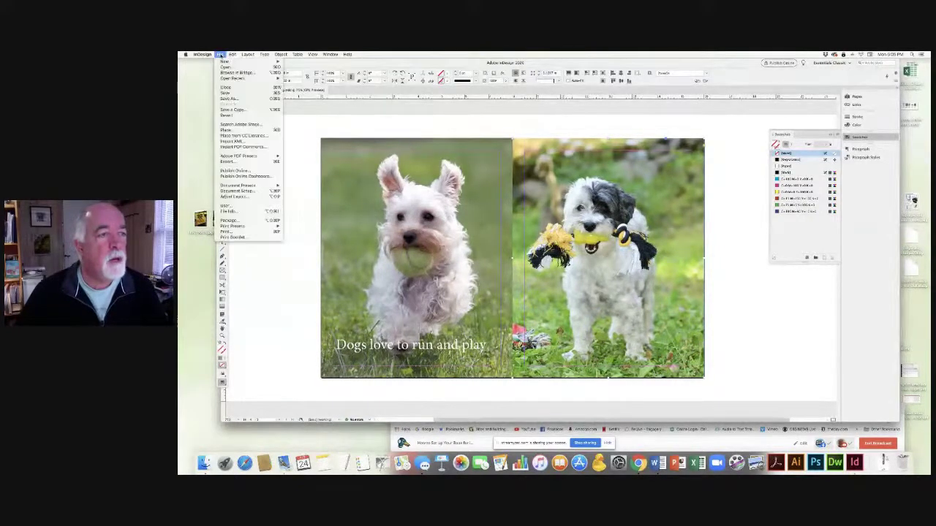
mouse_move(222, 63)
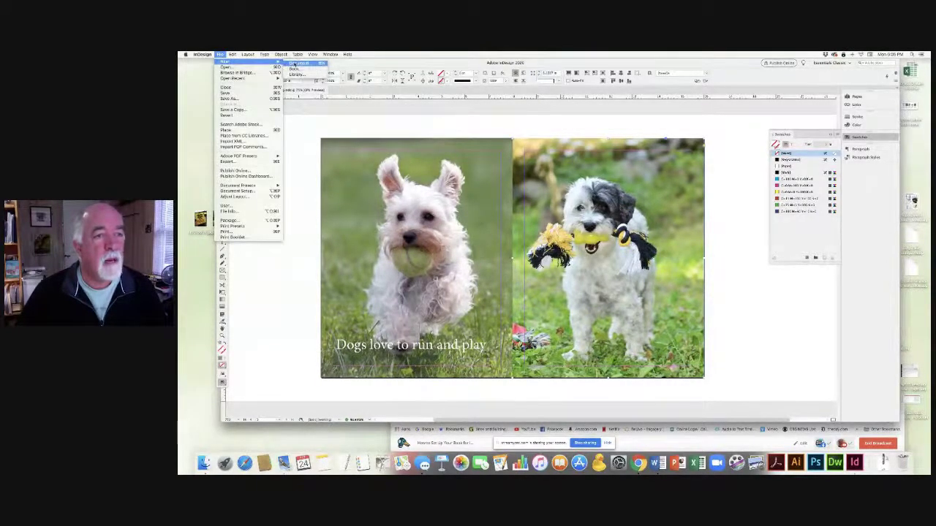
click(295, 64)
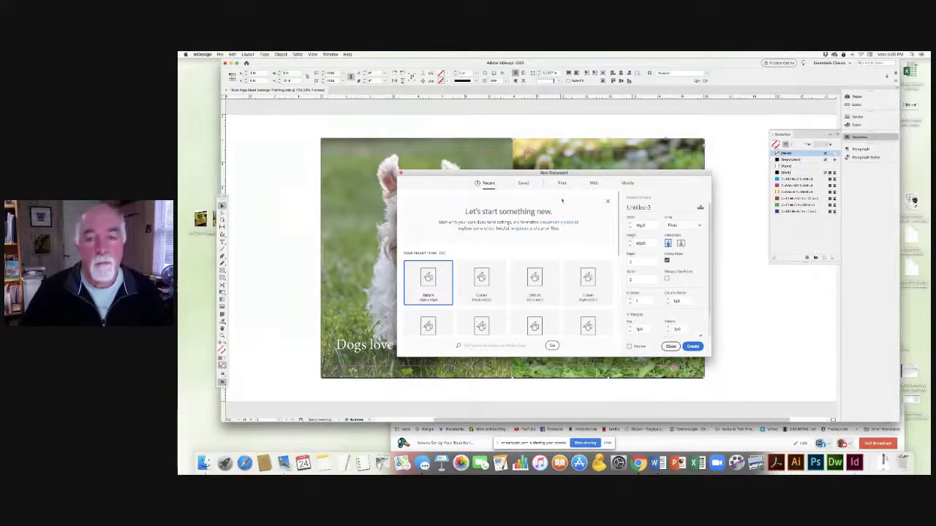
drag(577, 174, 572, 152)
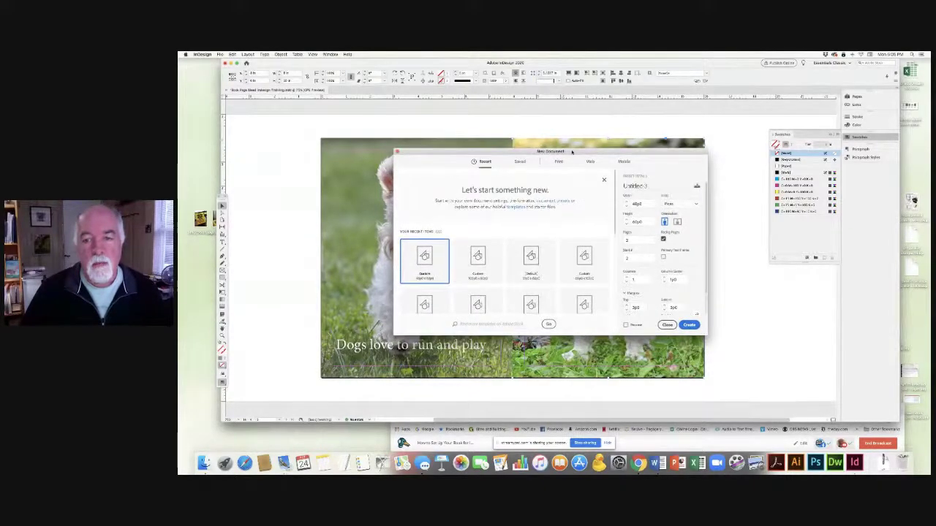
click(679, 205)
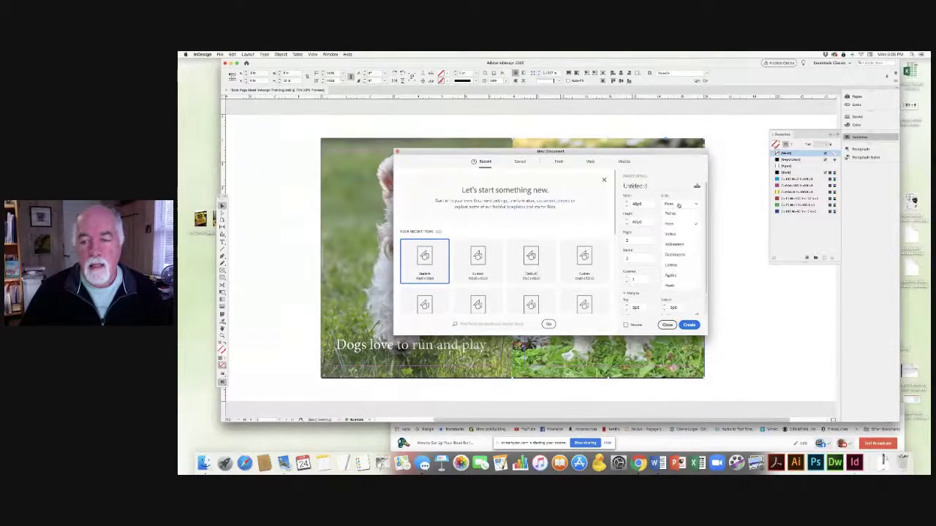
click(671, 234)
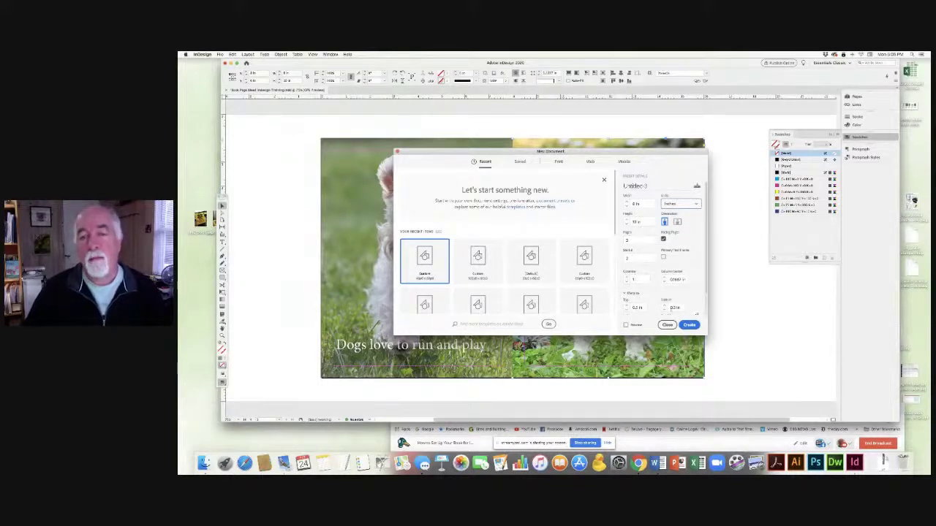
click(690, 326)
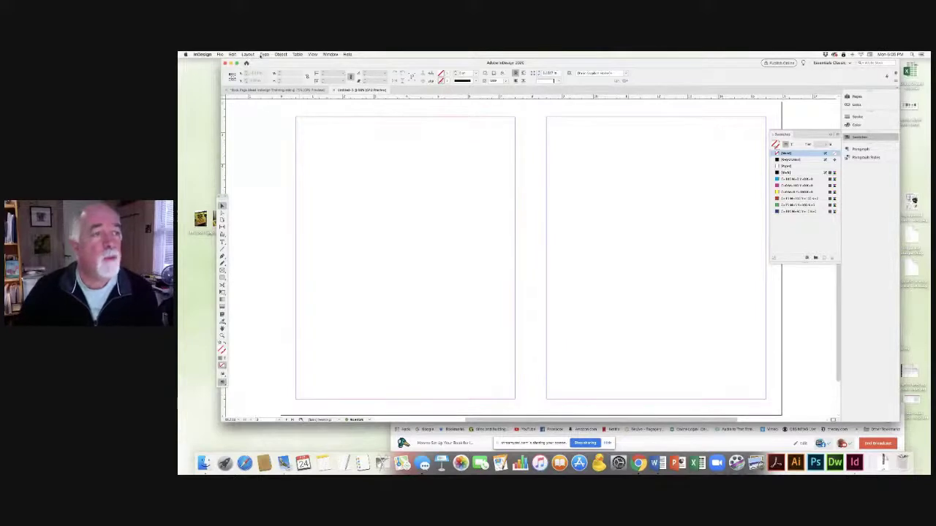
Place the running white dog photo on the left page, aligned to the upper-left corner of the margins.
click(220, 56)
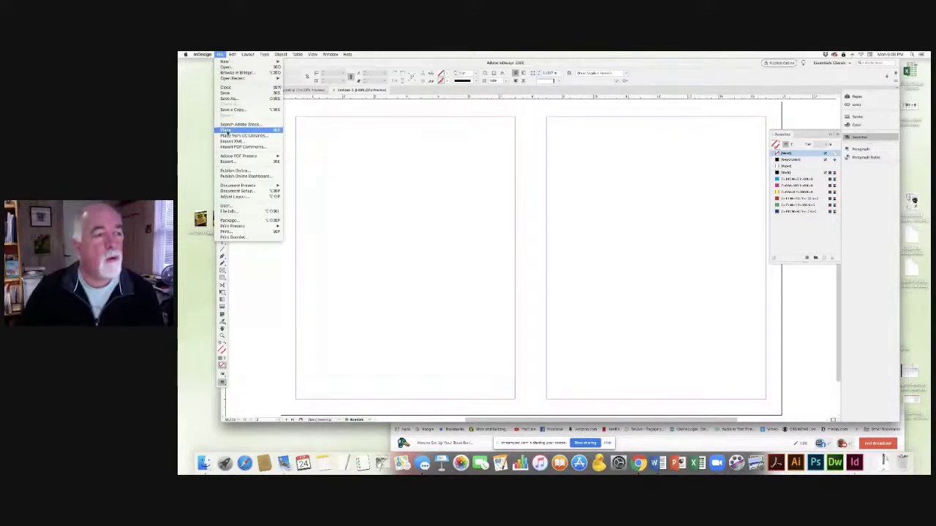
click(226, 131)
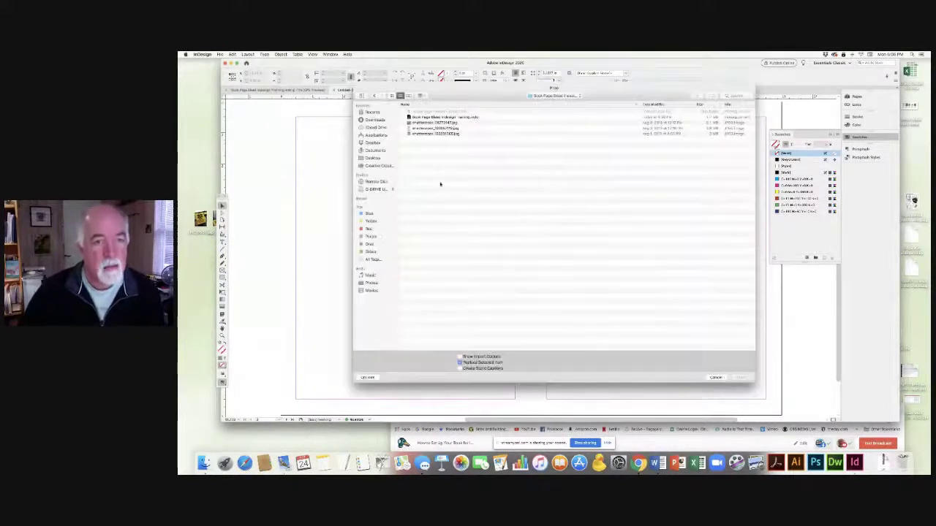
double_click(424, 122)
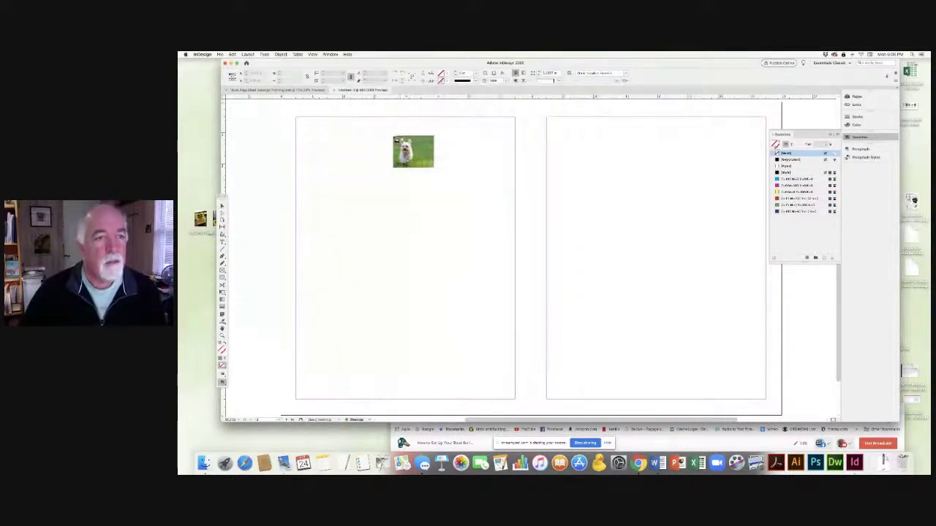
click(299, 120)
mouse_move(305, 124)
mouse_down()
mouse_move(296, 112)
mouse_move(380, 189)
mouse_move(381, 207)
mouse_move(371, 178)
mouse_move(301, 123)
mouse_up()
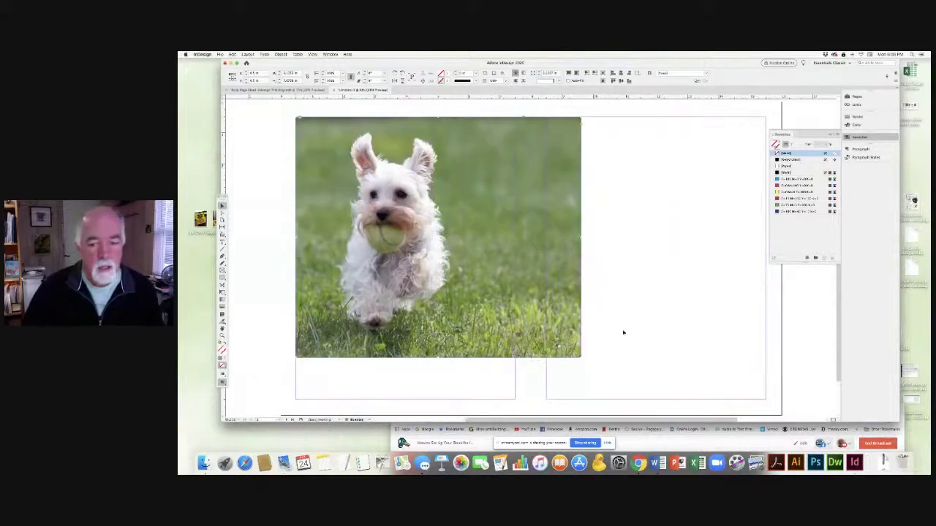
Enlarge the running dog photo to the full margin height and crop its frame to the left page's margin width.
drag(581, 358, 630, 399)
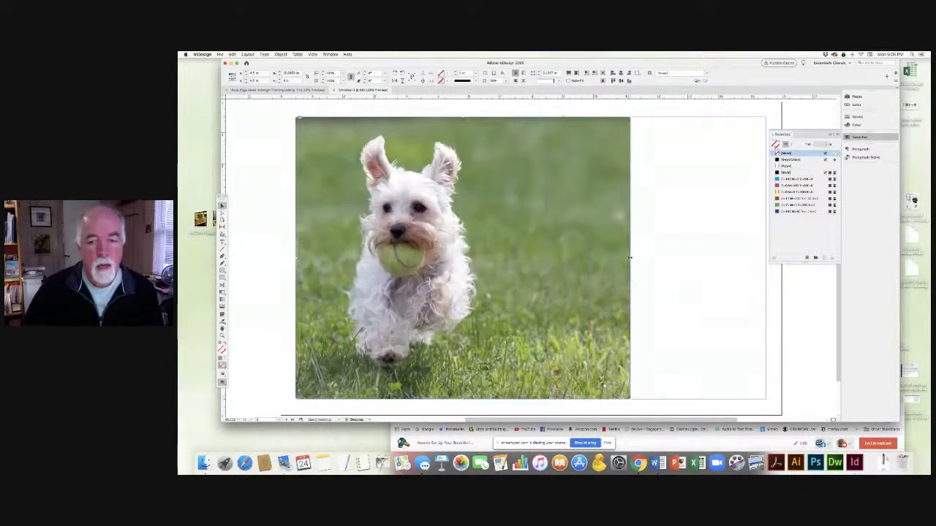
drag(497, 247, 514, 241)
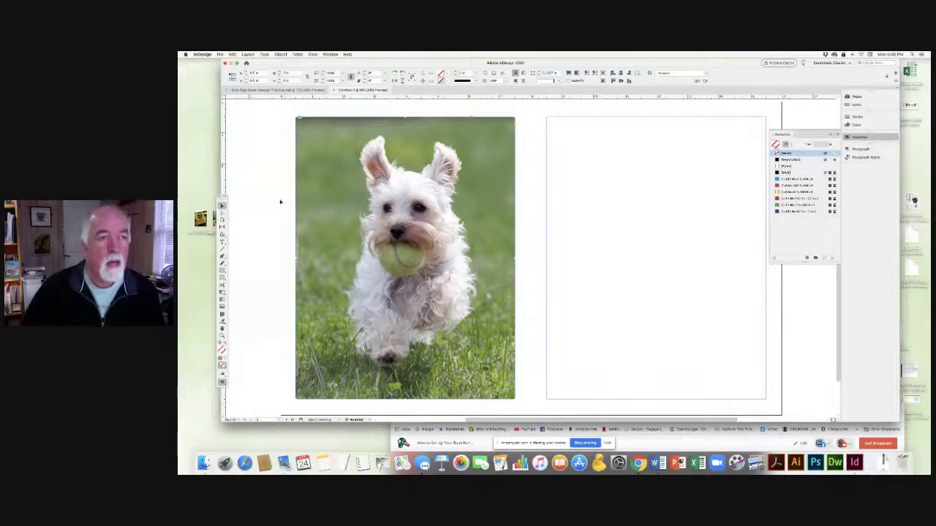
click(252, 145)
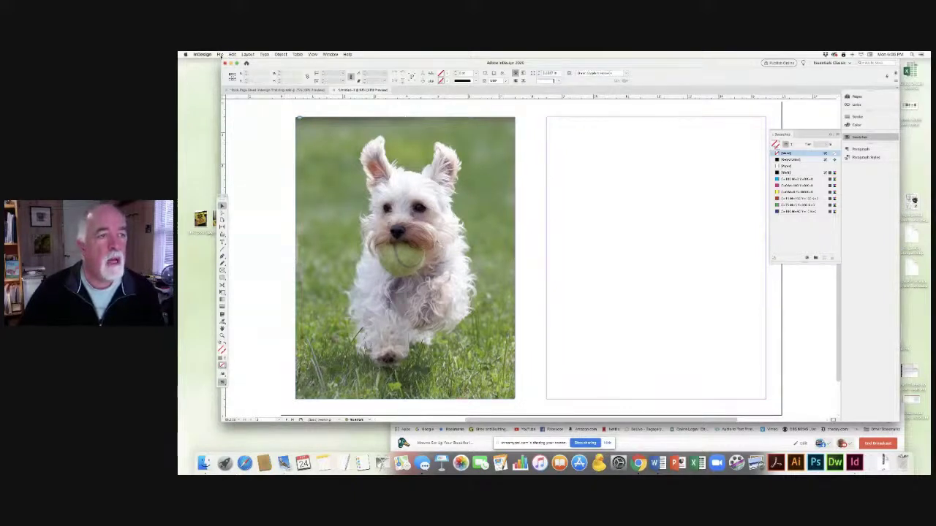
click(219, 55)
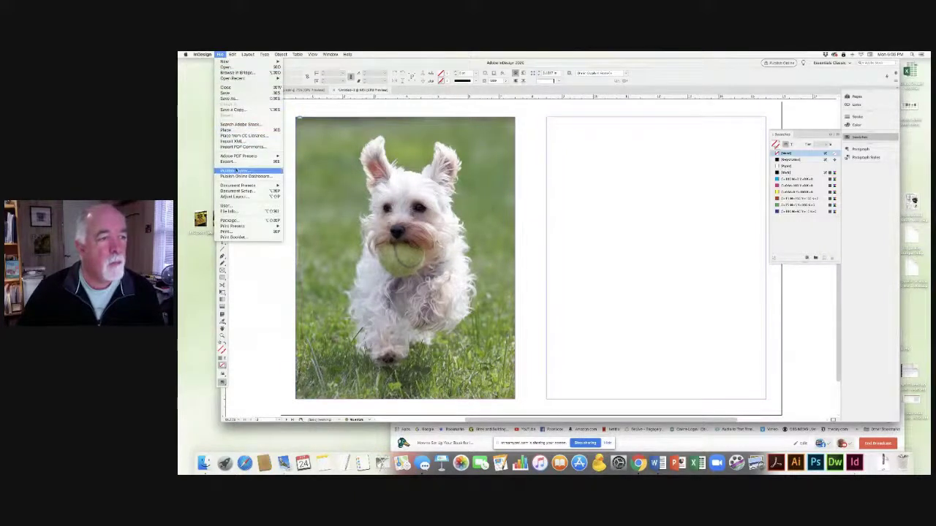
click(238, 171)
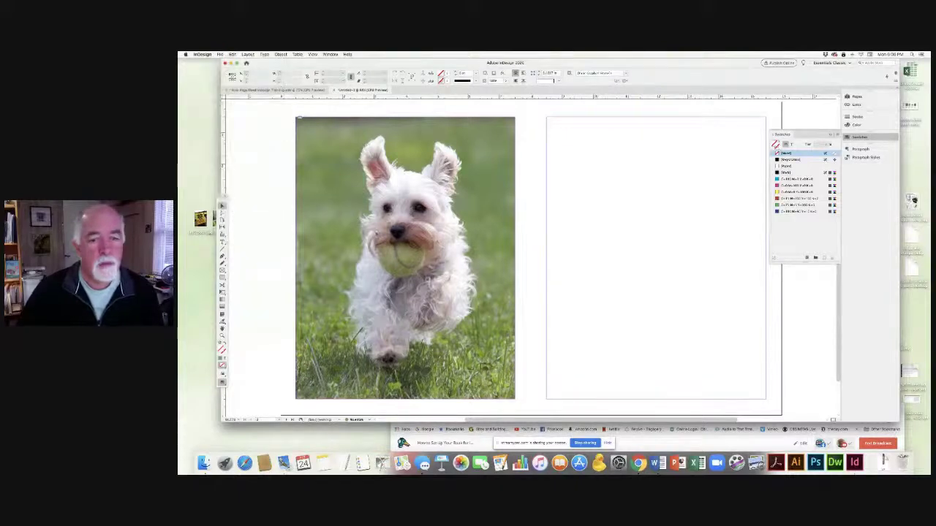
click(644, 308)
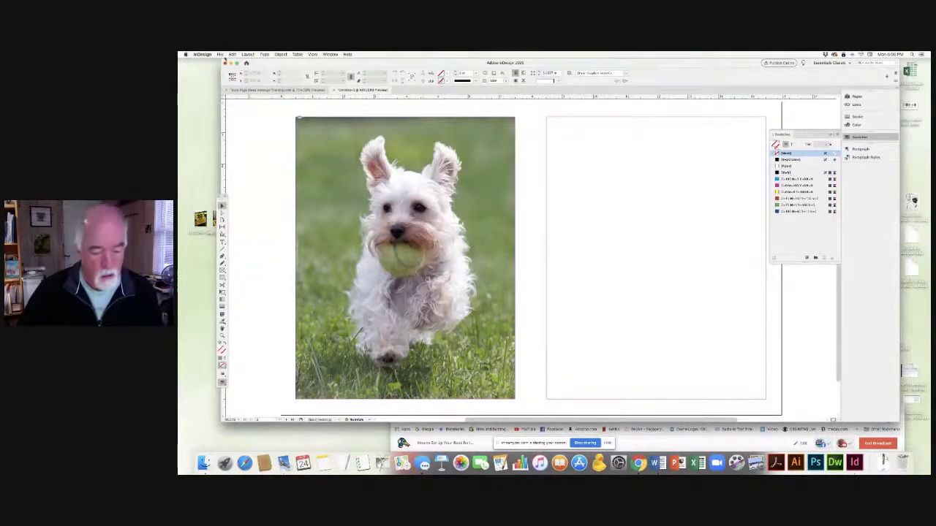
Place the photo of the black-and-white dog with the rope toy near the right page's upper-left margin corner.
key(super+d)
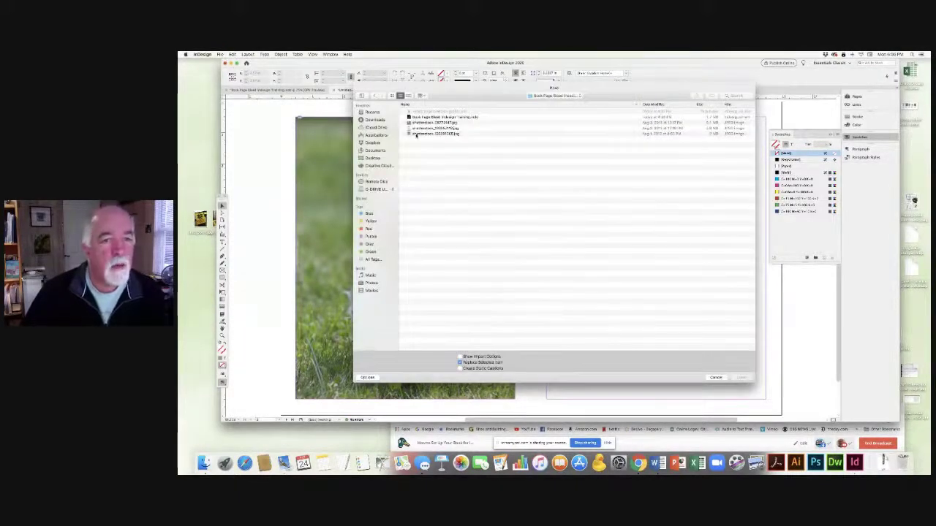
double_click(424, 134)
click(549, 116)
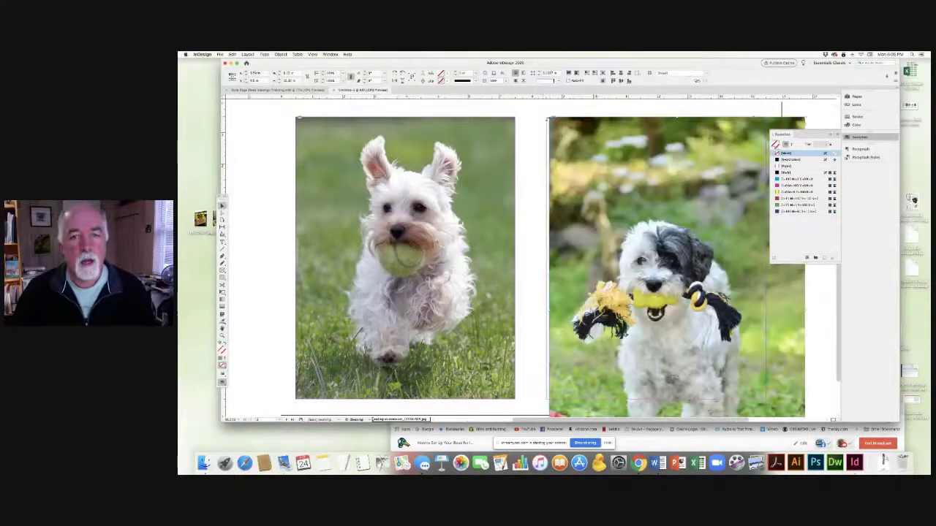
drag(584, 133, 576, 129)
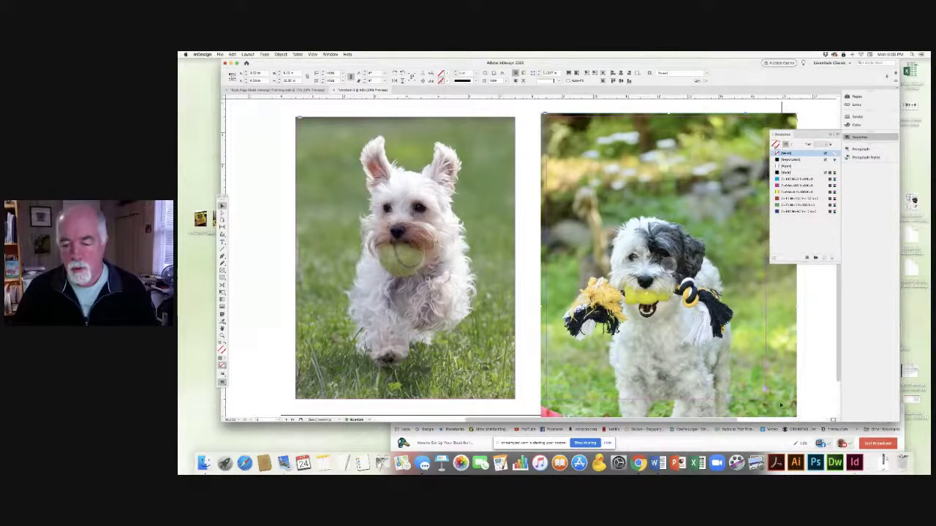
Scale down the rope-toy dog photo and crop its frame to fit within the right page's margins.
scroll(768, 393, down, 2)
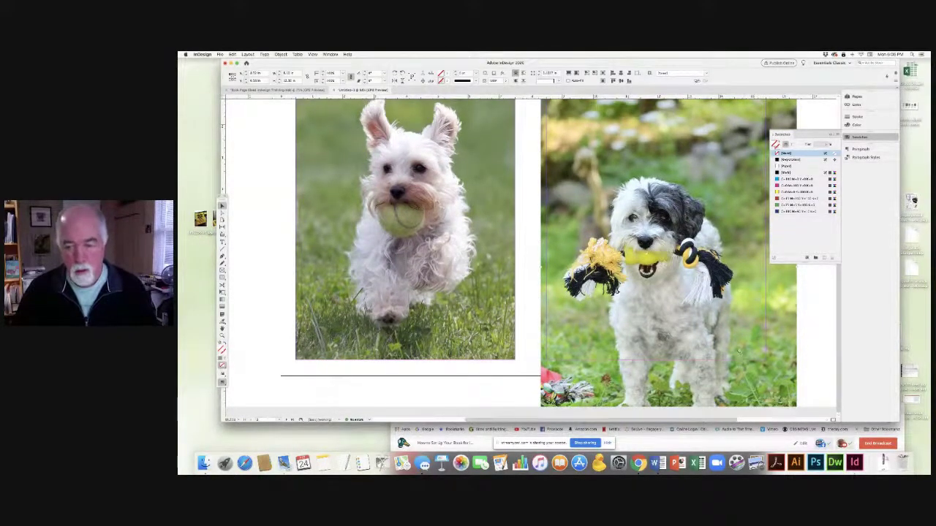
key(super+minus)
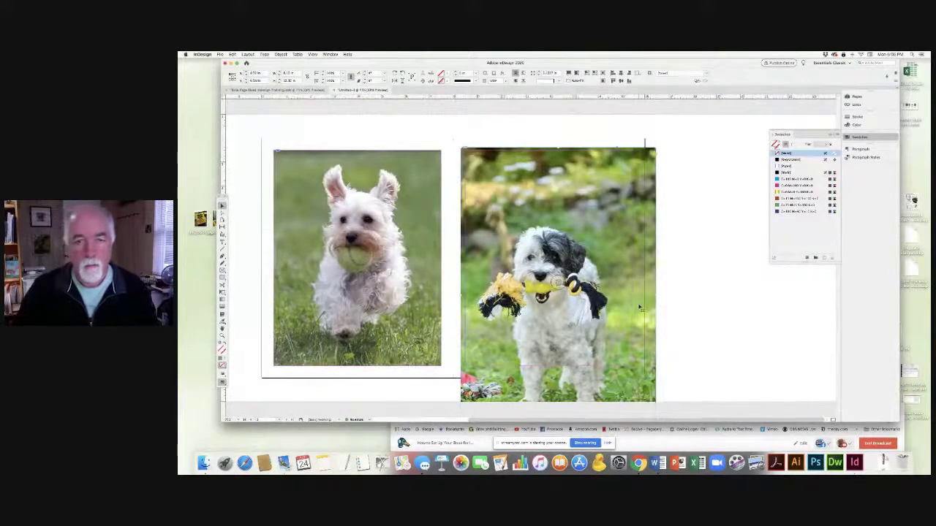
drag(656, 148, 636, 150)
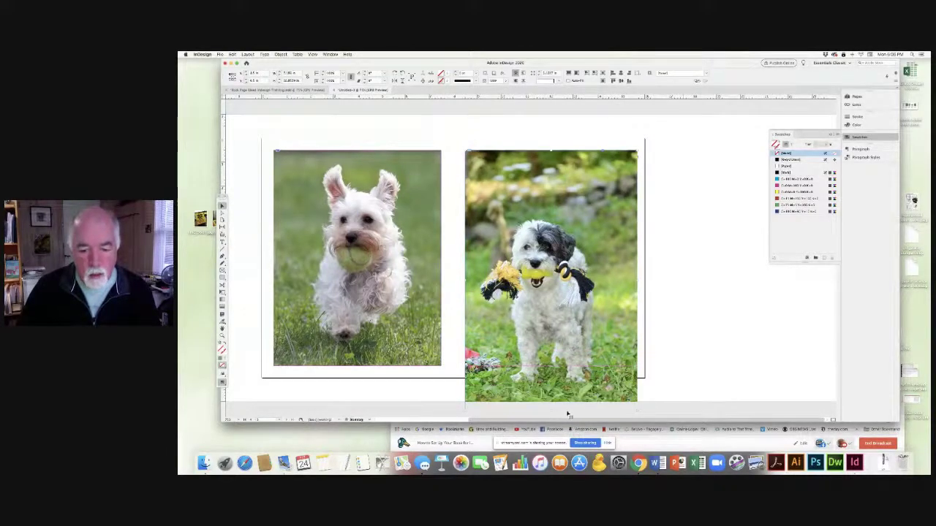
drag(568, 371, 570, 366)
drag(636, 258, 633, 260)
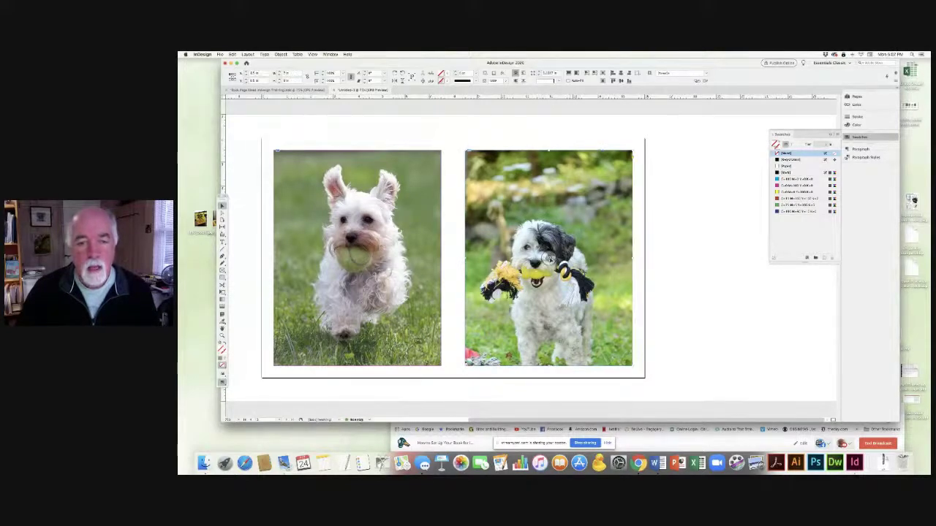
Compare the new spread's photos inside the margins with the full-page photos in the book page bleed training document.
scroll(685, 261, left, 2)
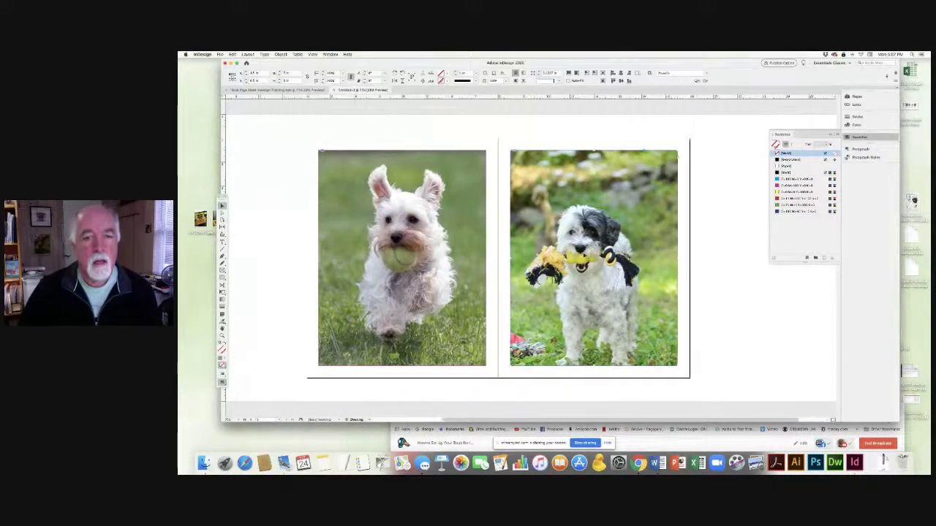
scroll(591, 257, left, 2)
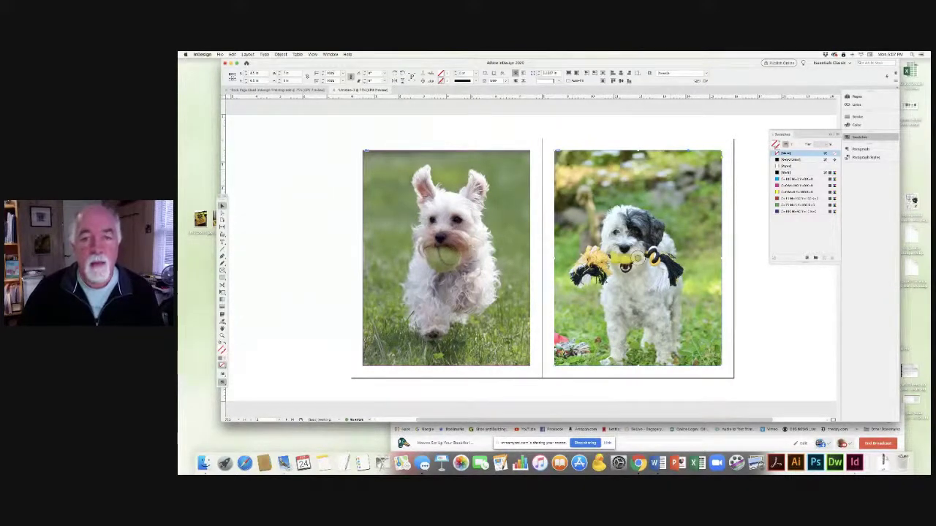
click(280, 174)
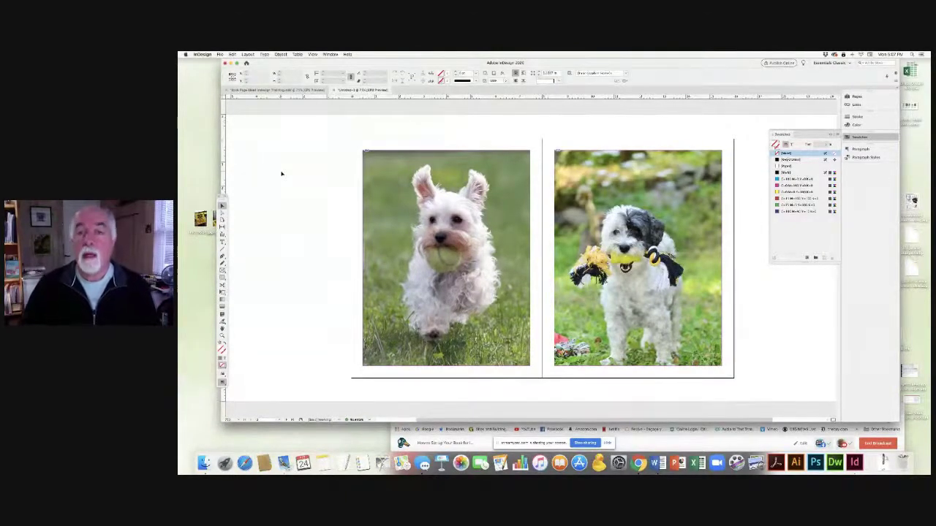
click(274, 89)
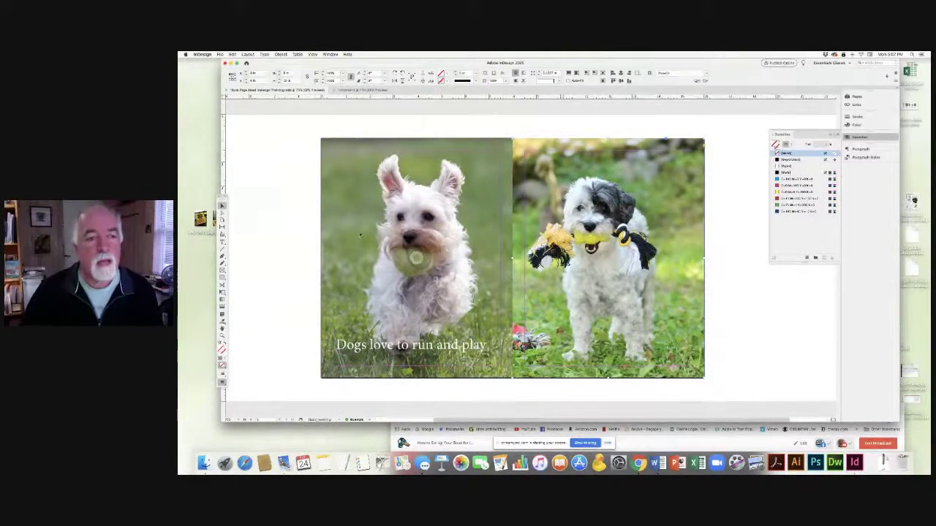
click(353, 90)
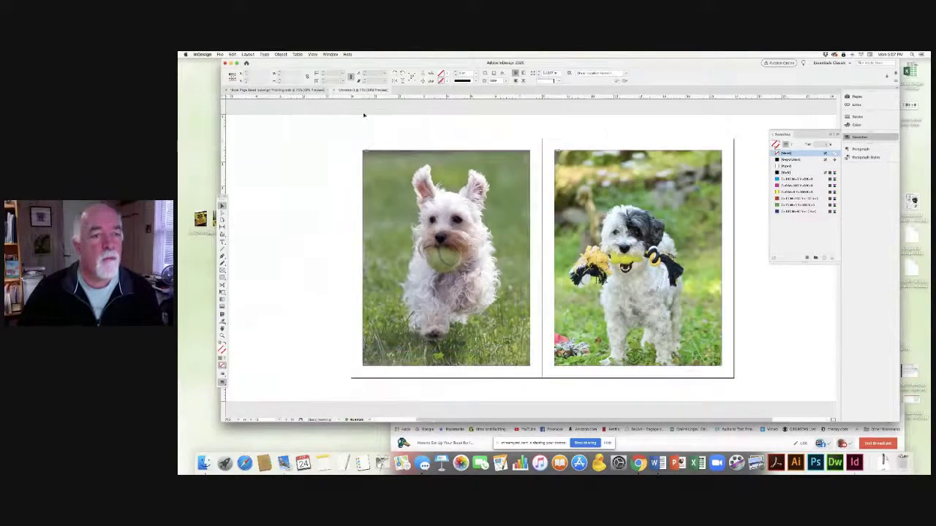
Save the new document as "bleed example.indd" in the book page bleed folder.
click(220, 55)
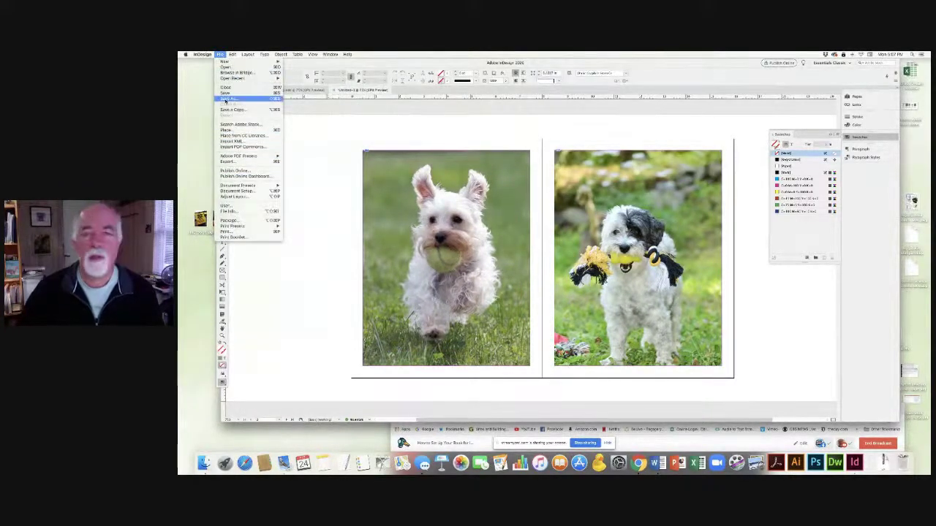
click(227, 99)
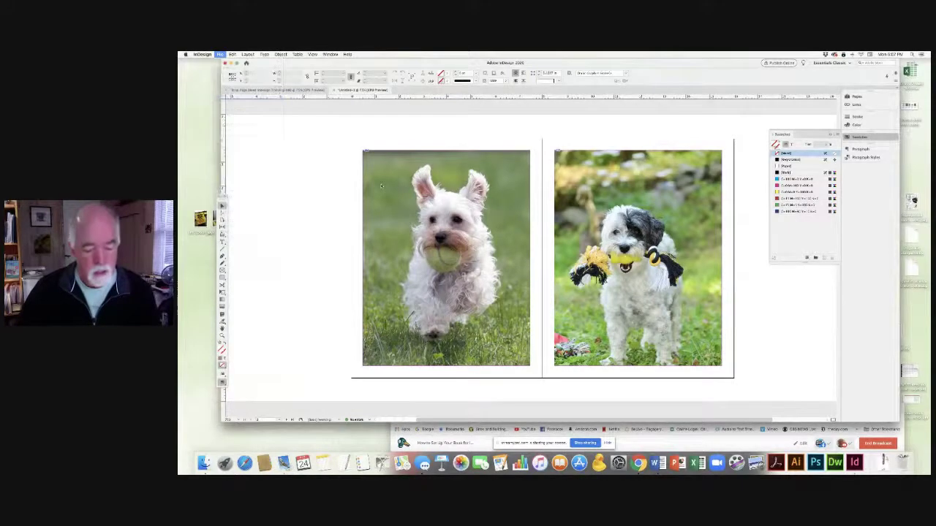
text(Dogsd example.indd)
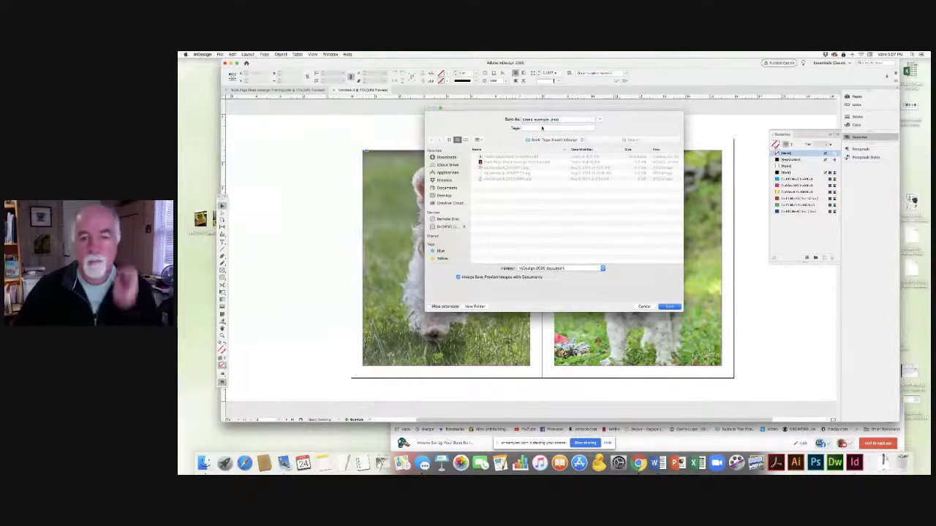
key(Return)
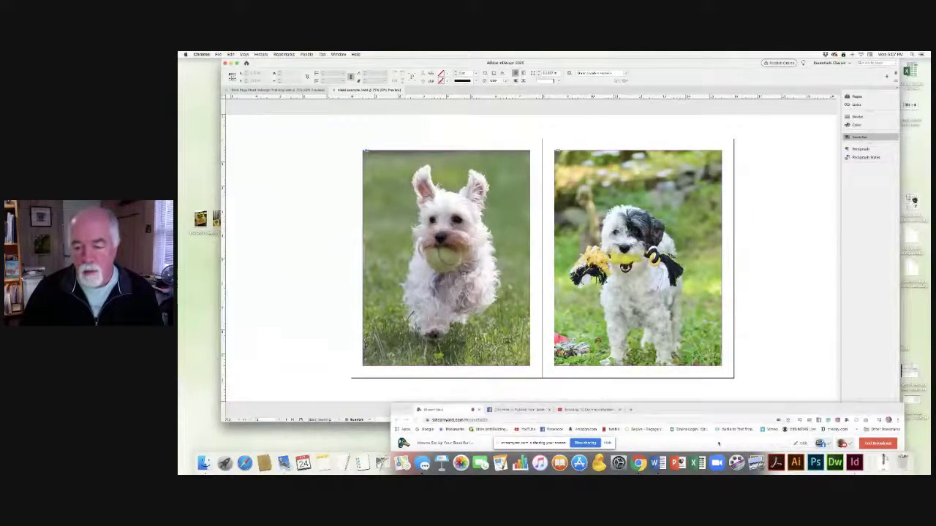
click(760, 440)
drag(698, 411, 650, 113)
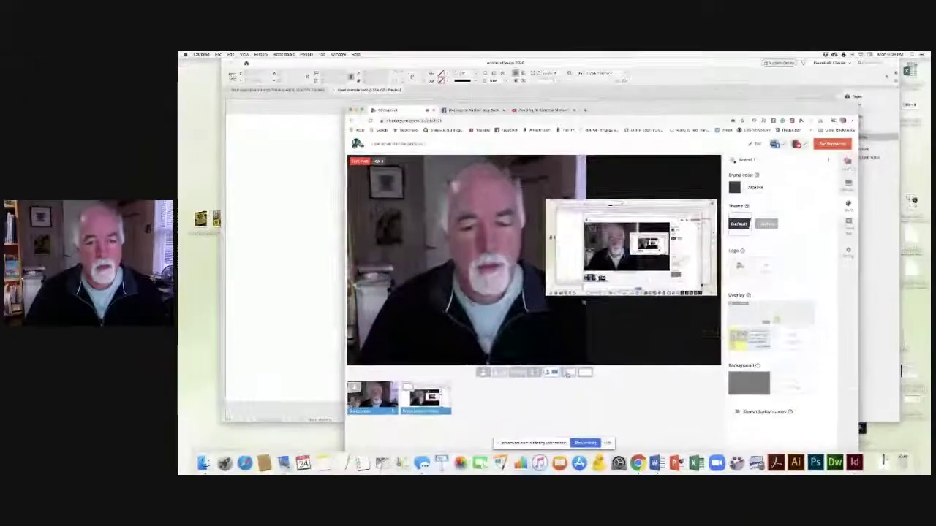
drag(598, 112, 651, 421)
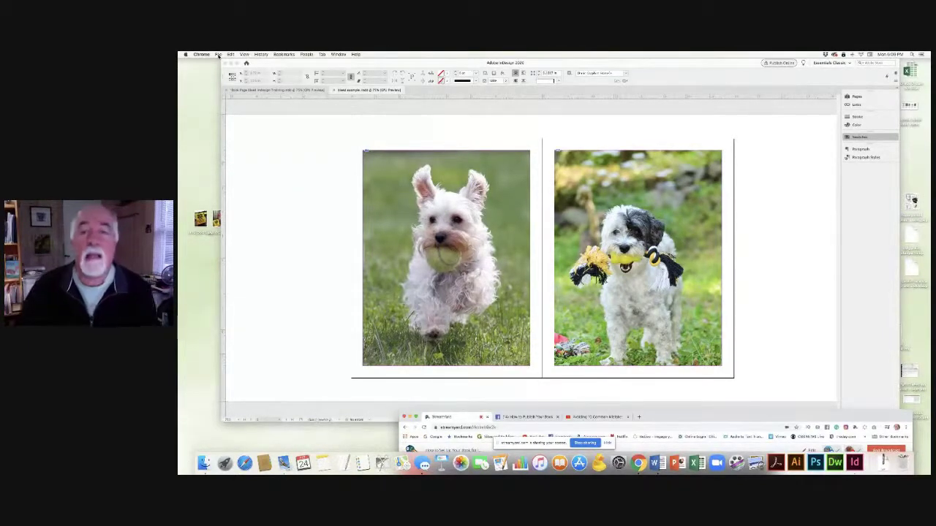
Change the document's page size to 8.125 in wide and 10.25 in high in Document Setup.
click(217, 54)
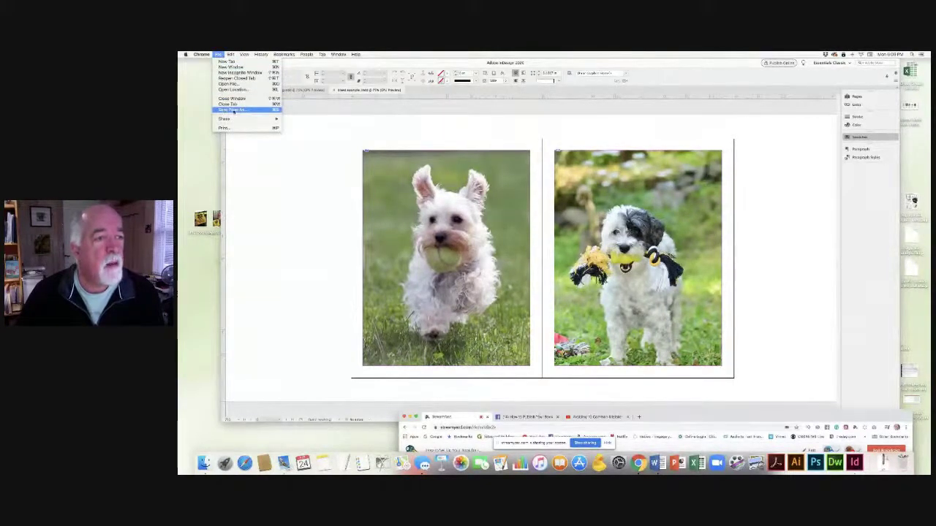
click(257, 161)
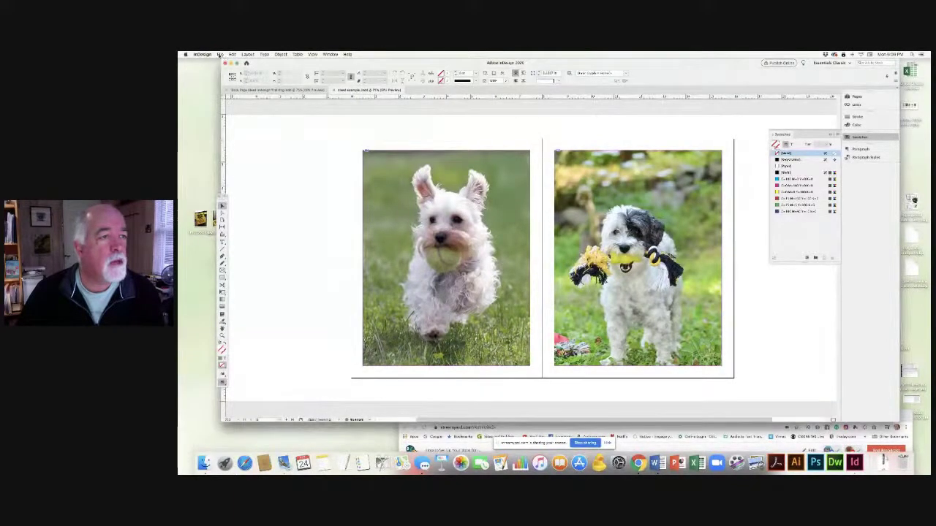
click(219, 55)
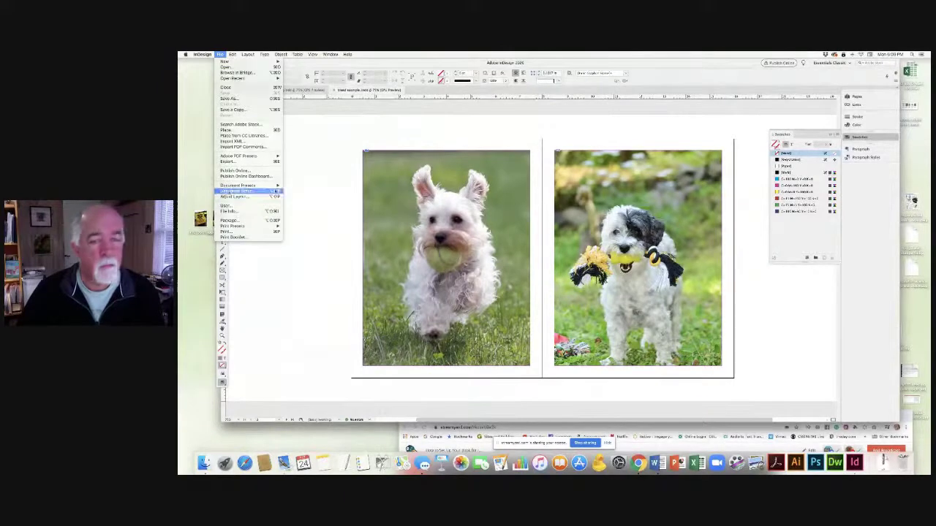
click(236, 191)
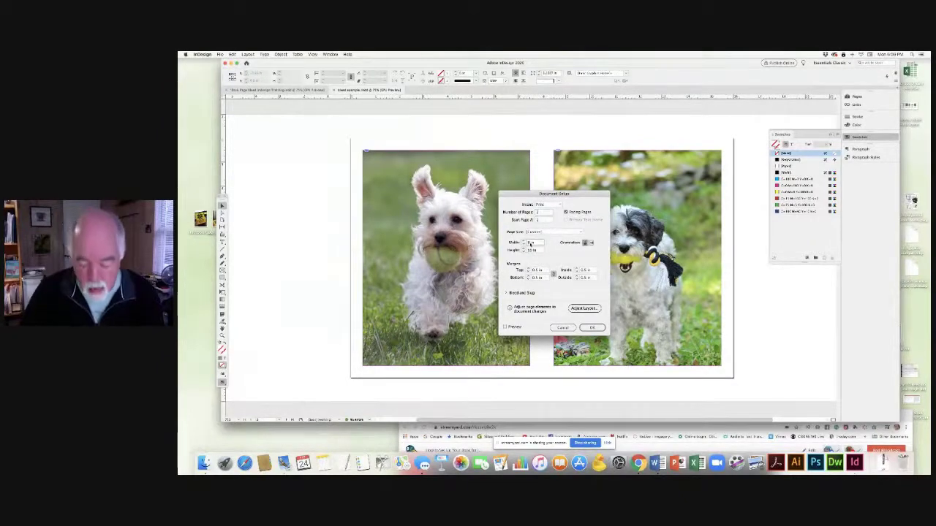
text(5)
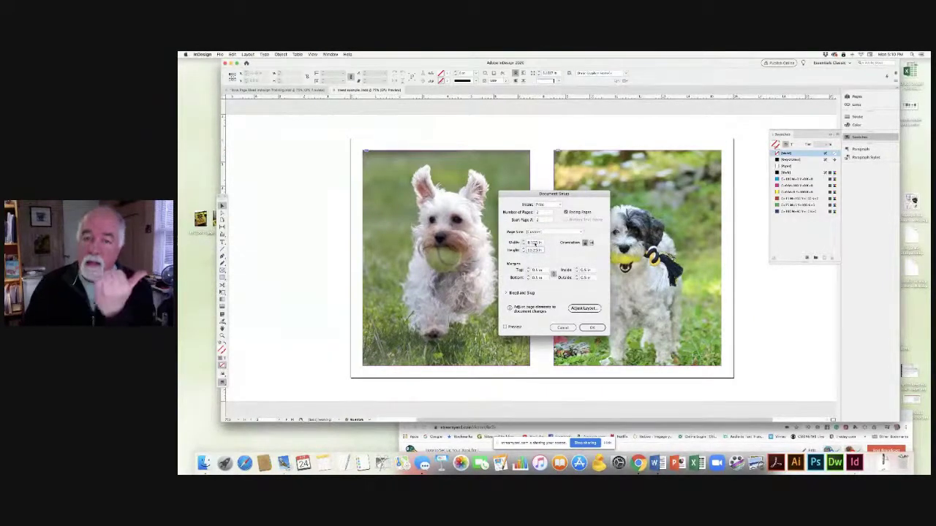
double_click(533, 250)
double_click(533, 242)
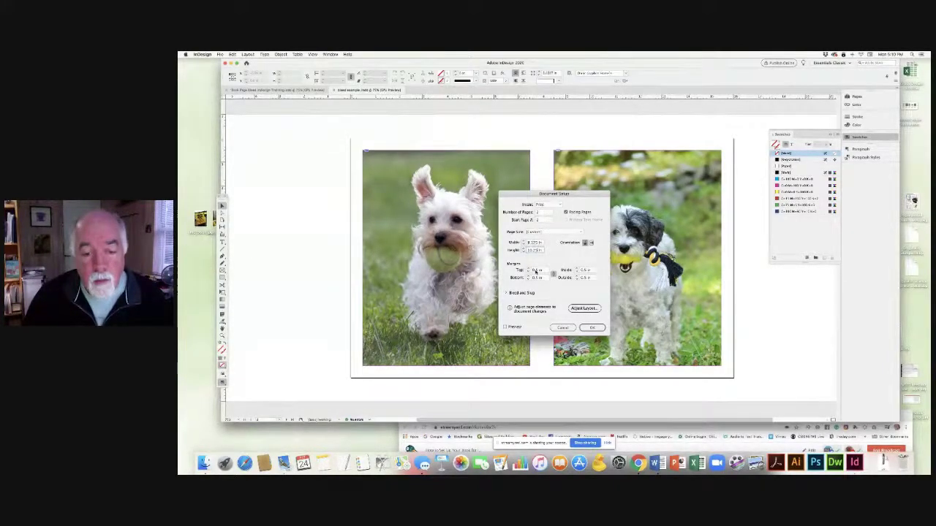
Set the top, bottom and outside margins to 0.125 in and the inside margin to 0, and apply the document setup.
click(535, 270)
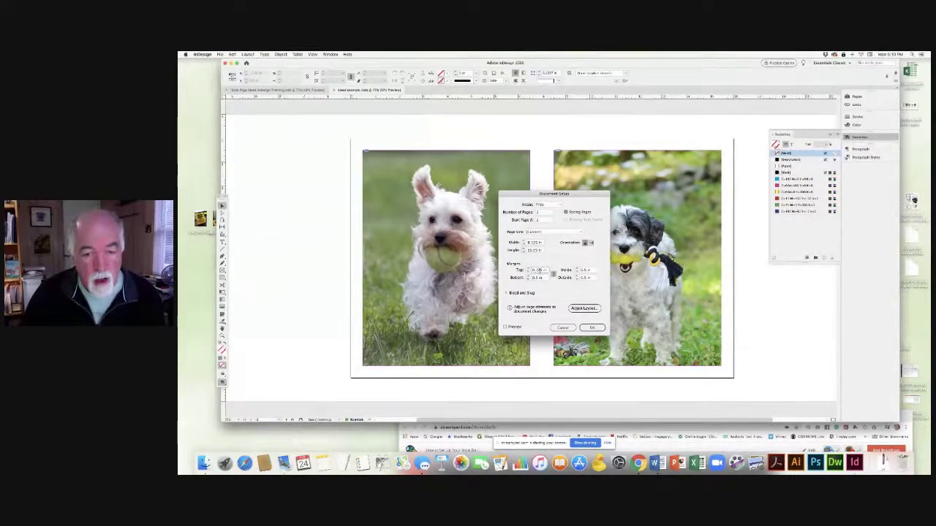
key(Tab)
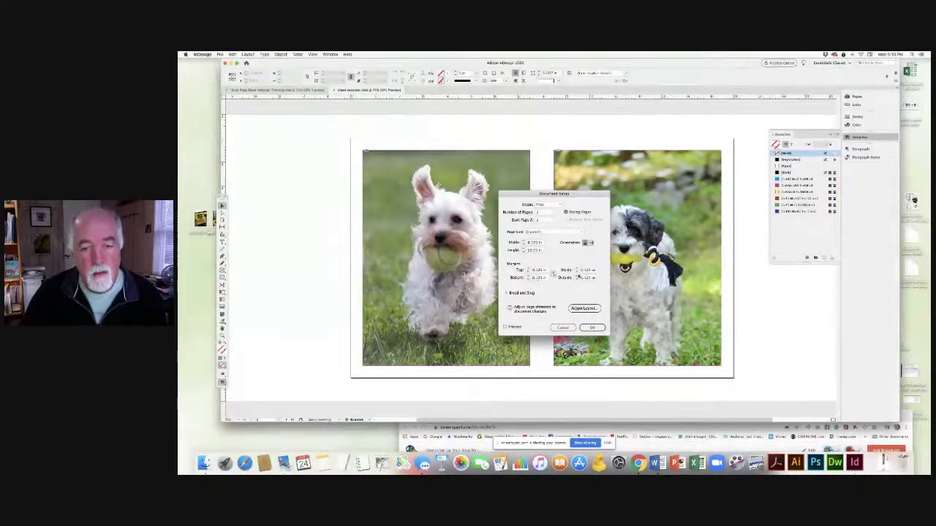
double_click(579, 270)
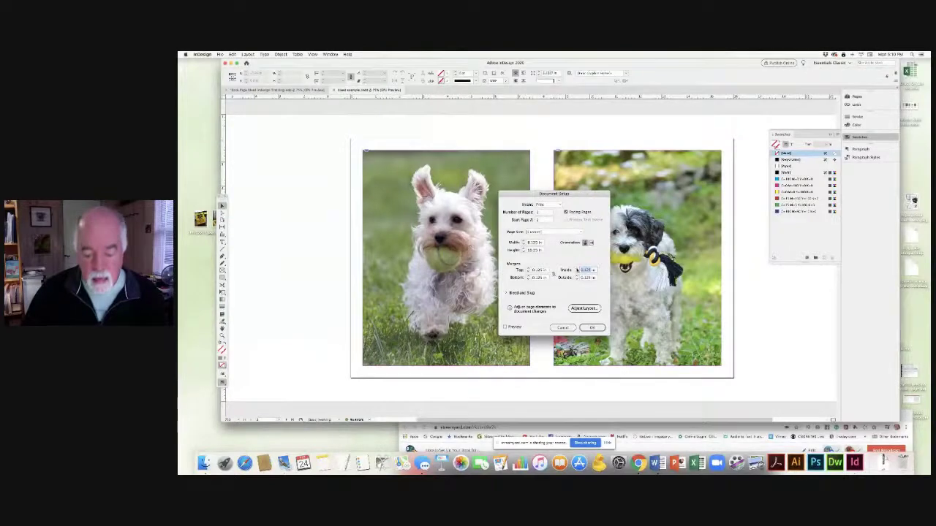
text(0)
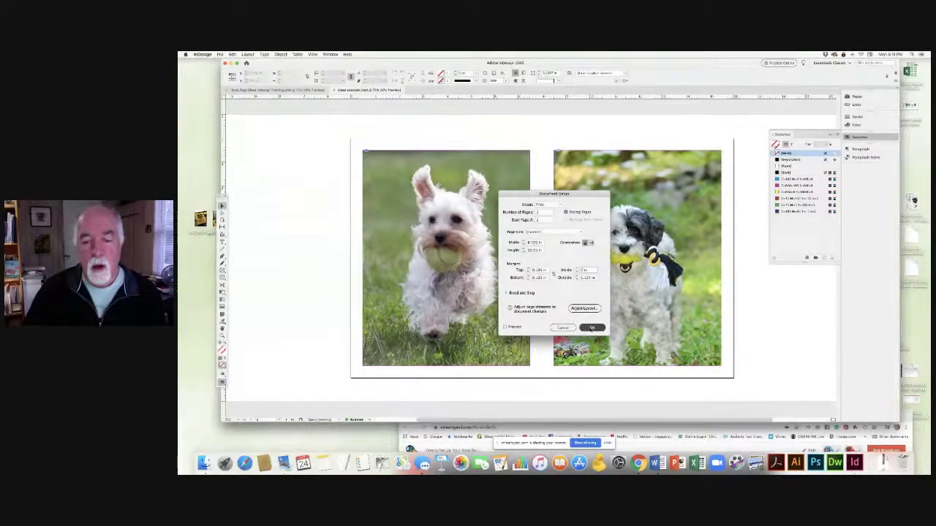
click(591, 328)
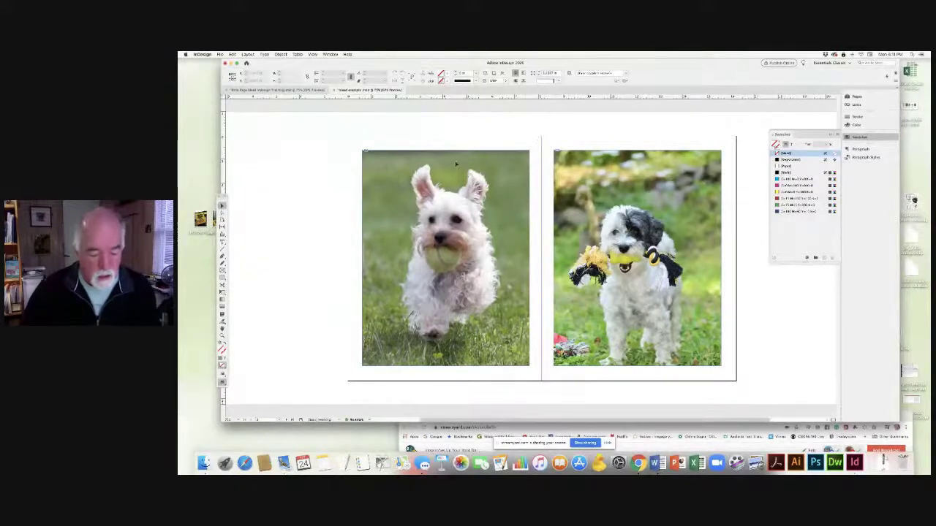
Examine the margin guides around the top, outside and bottom edges of the enlarged pages and along the spine.
super+click(403, 148)
super+click(581, 205)
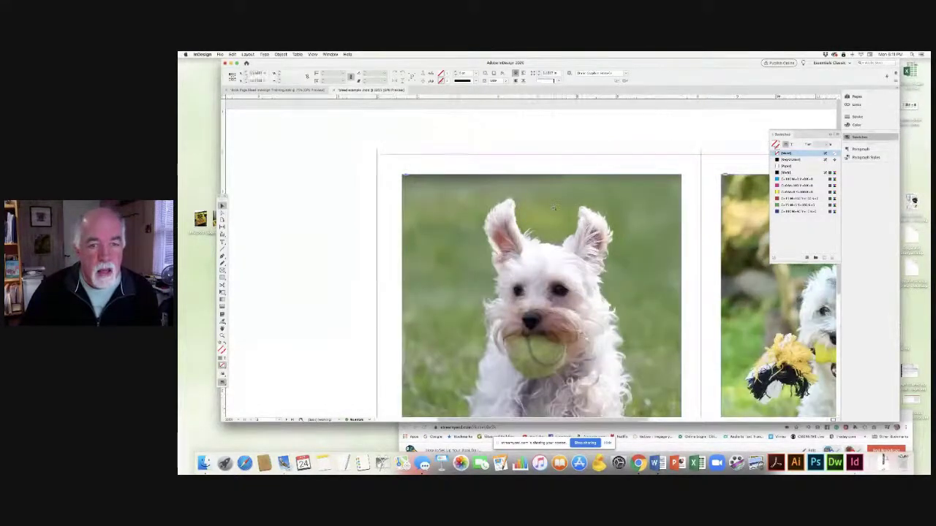
super+click(552, 212)
super+click(552, 213)
drag(523, 223, 582, 187)
key(super+minus)
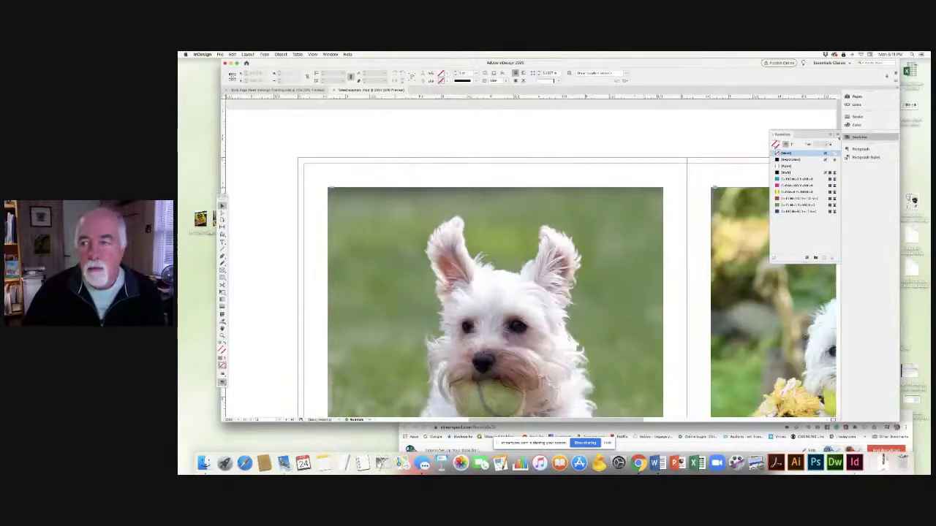
click(828, 137)
scroll(650, 154, down, 1)
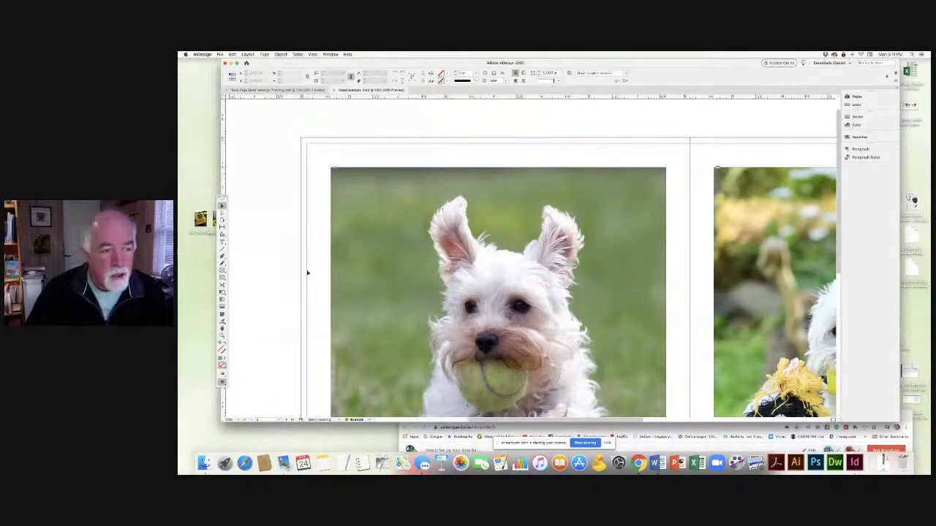
scroll(420, 332, down, 10)
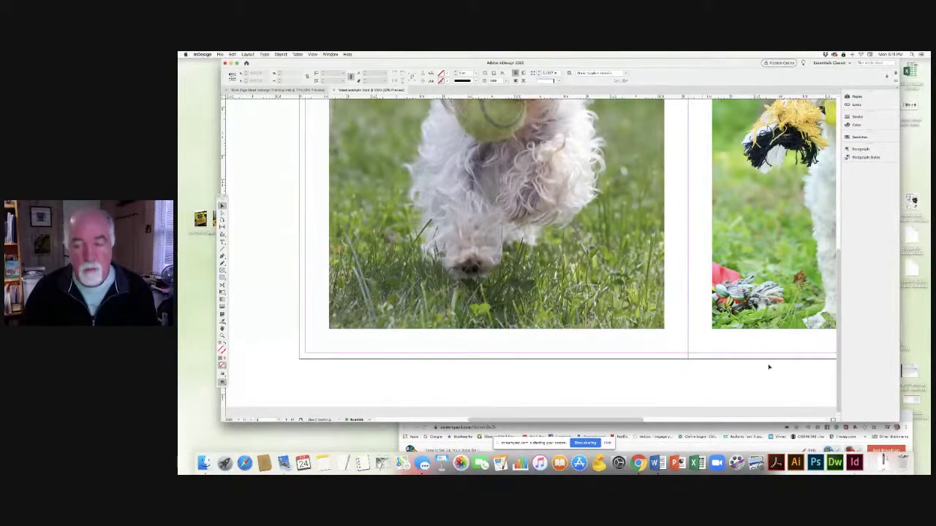
key(super+minus)
key(super+minus)
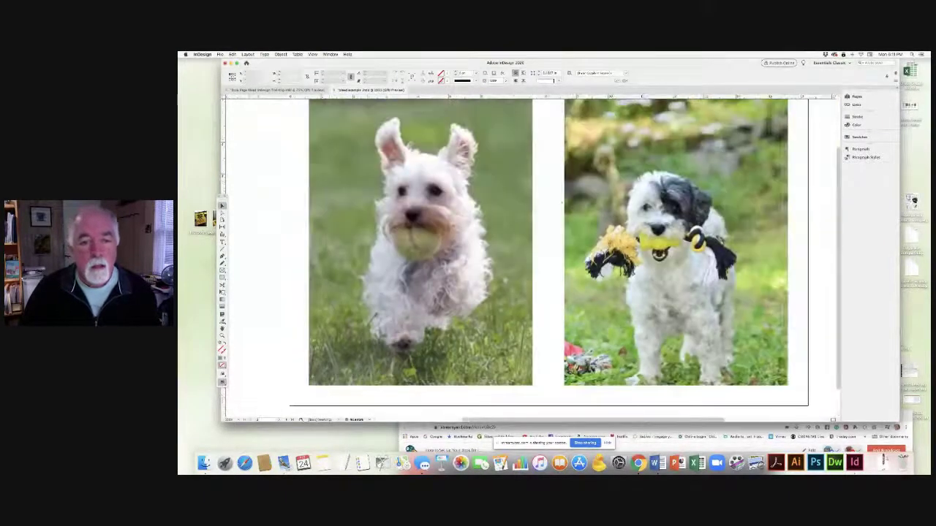
key(super+minus)
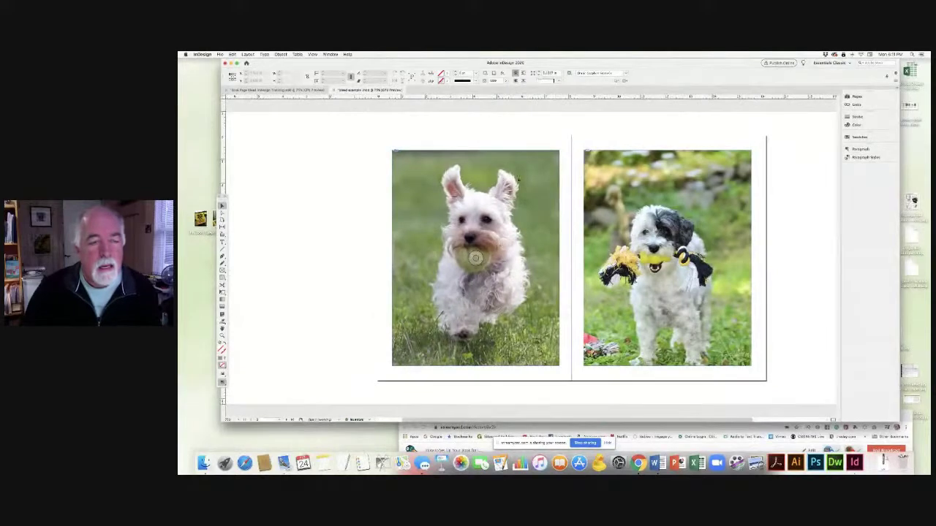
Enlarge the white dog photo and crop its frame to fill the whole left page out to the bleed edges and spine.
click(395, 155)
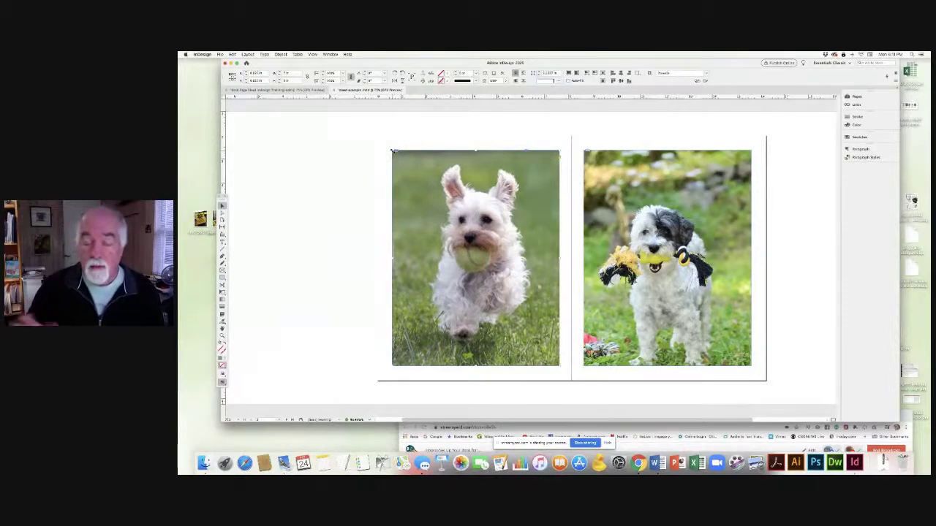
drag(392, 150, 379, 134)
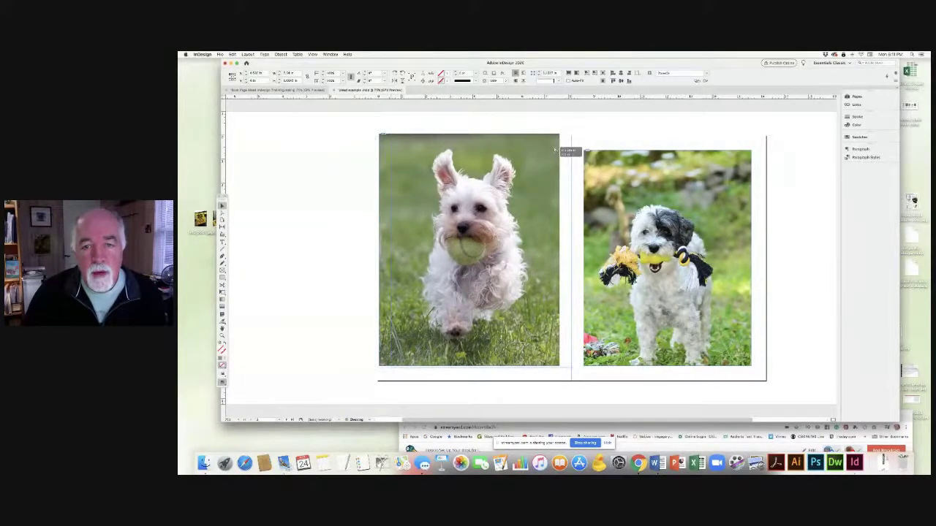
drag(541, 149, 539, 151)
drag(557, 369, 578, 381)
drag(578, 258, 571, 258)
Move the rope-toy dog photo to the right page's upper corner at the spine, then enlarge and crop it to fill the page.
drag(599, 179, 577, 150)
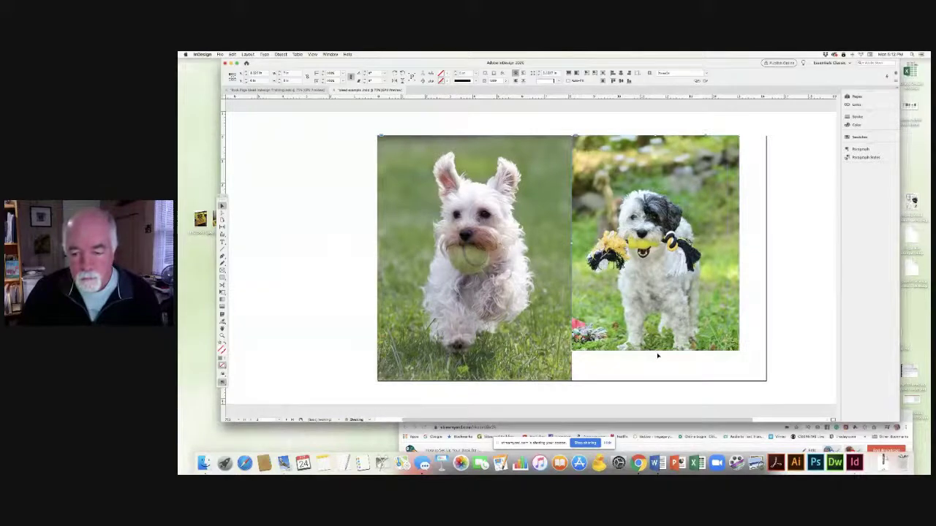
drag(655, 352, 655, 380)
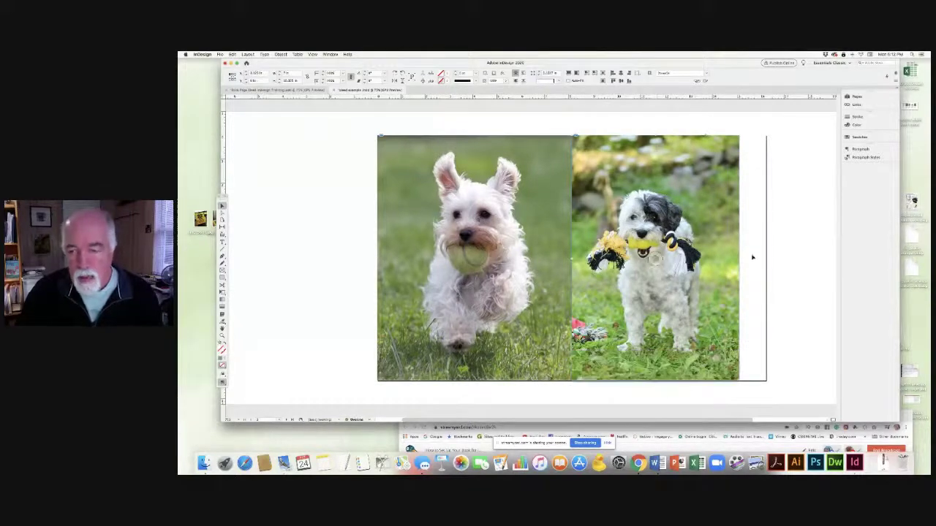
drag(738, 258, 743, 258)
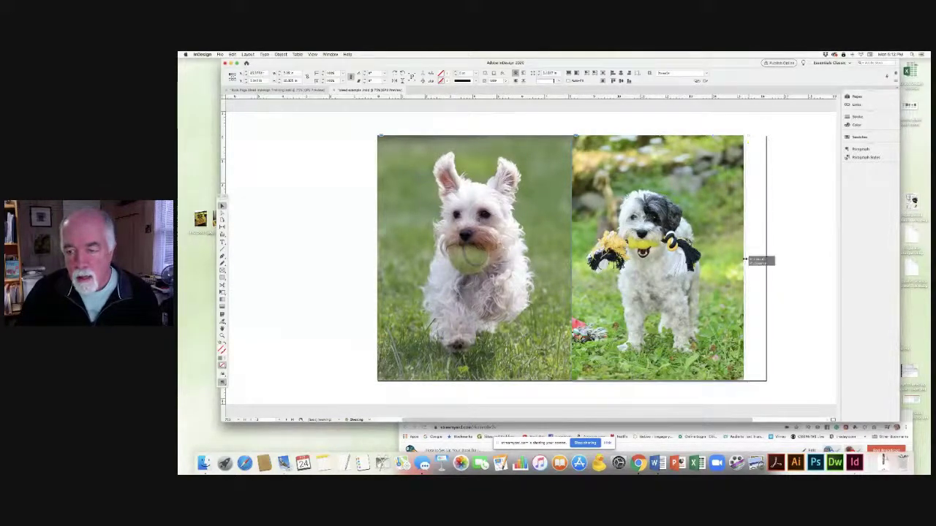
drag(743, 382, 766, 403)
drag(668, 415, 668, 381)
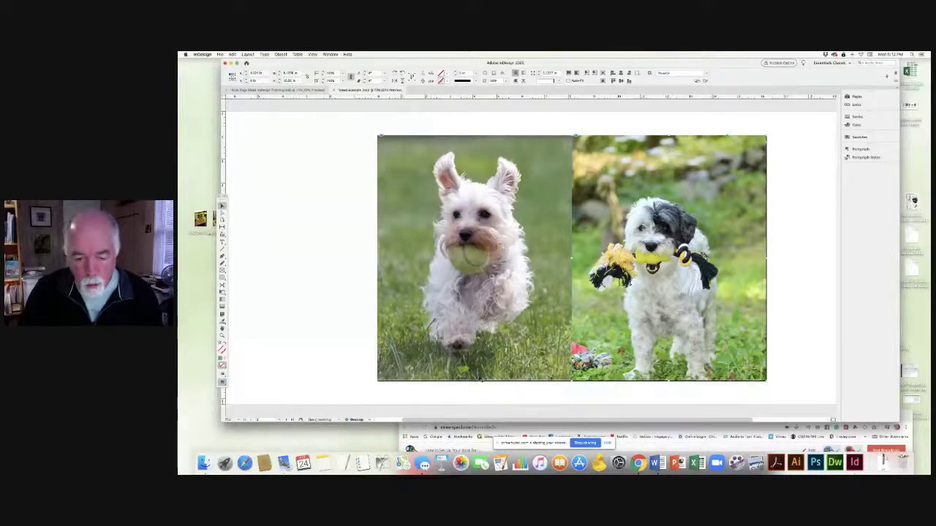
Align the white dog photo's frame with the left page's bottom edge and lower outside corner.
click(485, 379)
drag(474, 381, 474, 381)
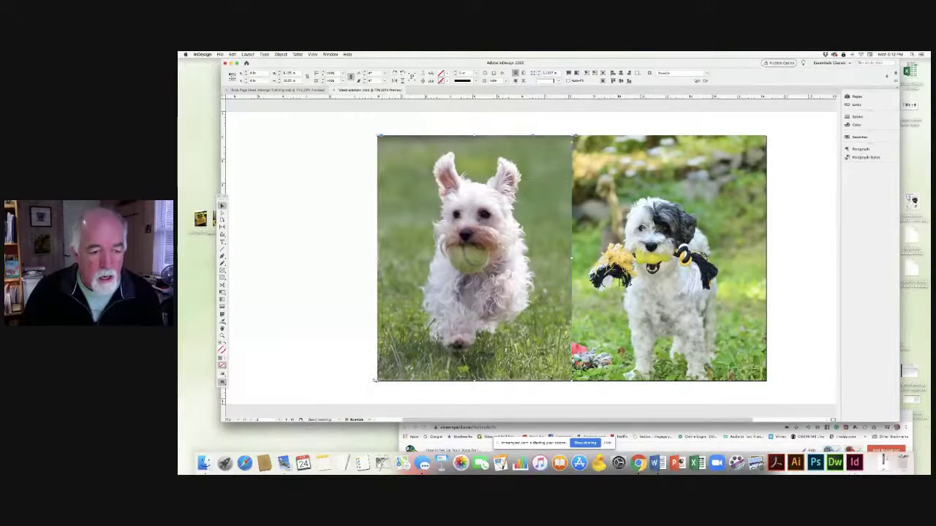
drag(374, 382, 378, 381)
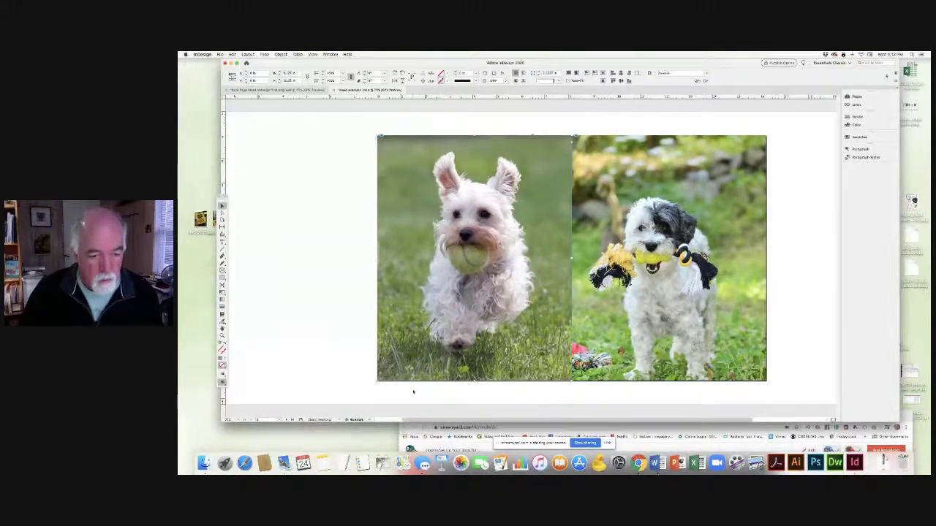
key(super+equal)
scroll(428, 388, right, 1)
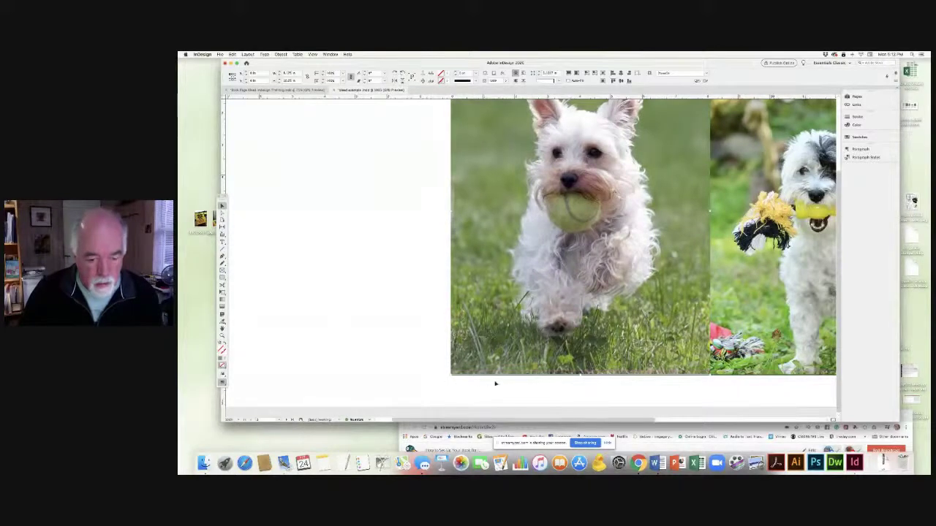
key(super+equal)
key(super+equal)
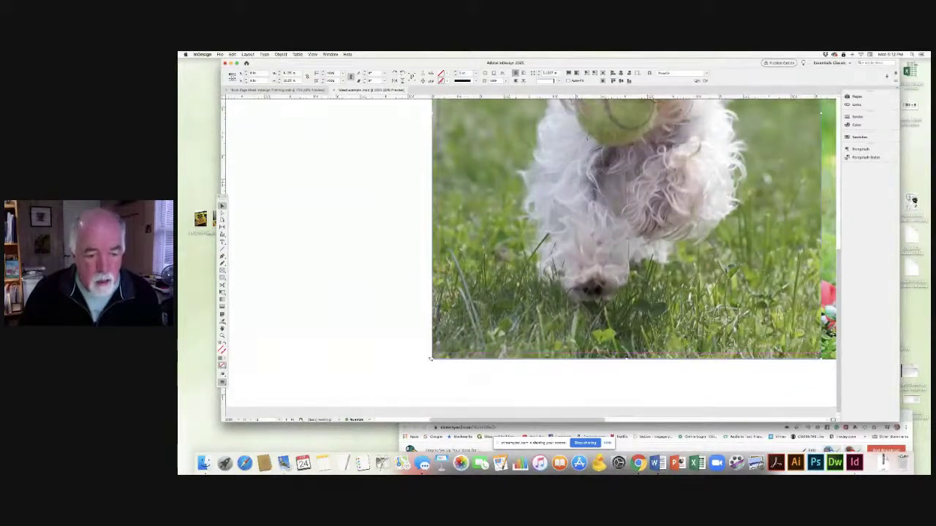
drag(430, 358, 432, 359)
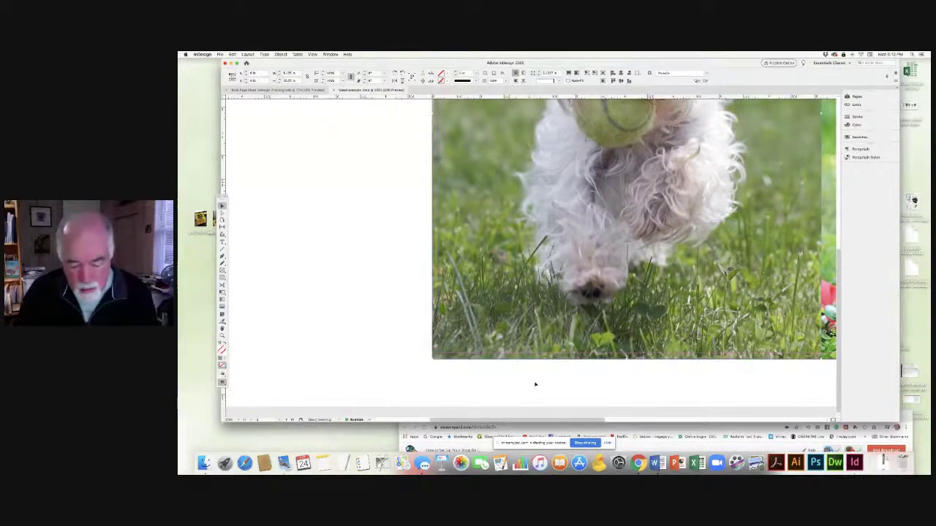
Examine how the white dog photo extends past the margin guides to the left page's top and outside edges.
key(super+0)
scroll(549, 350, right, 3)
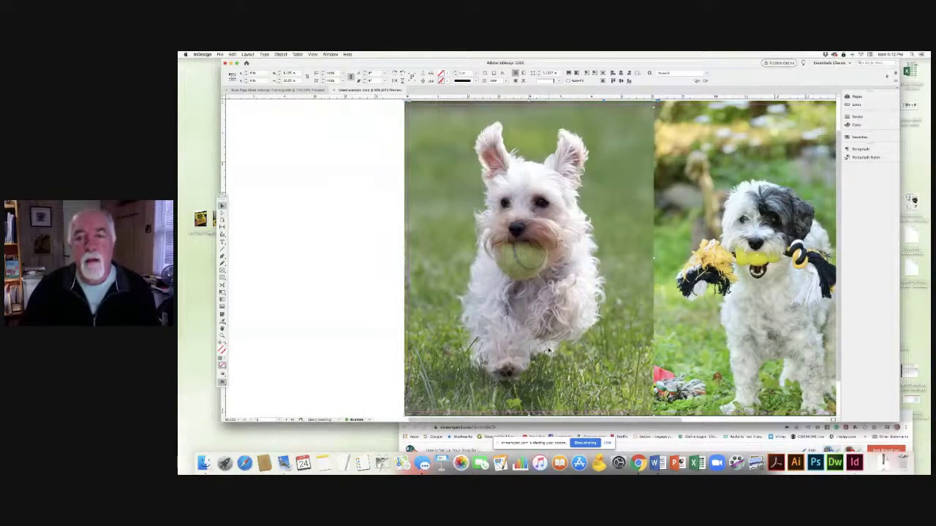
key(super+minus)
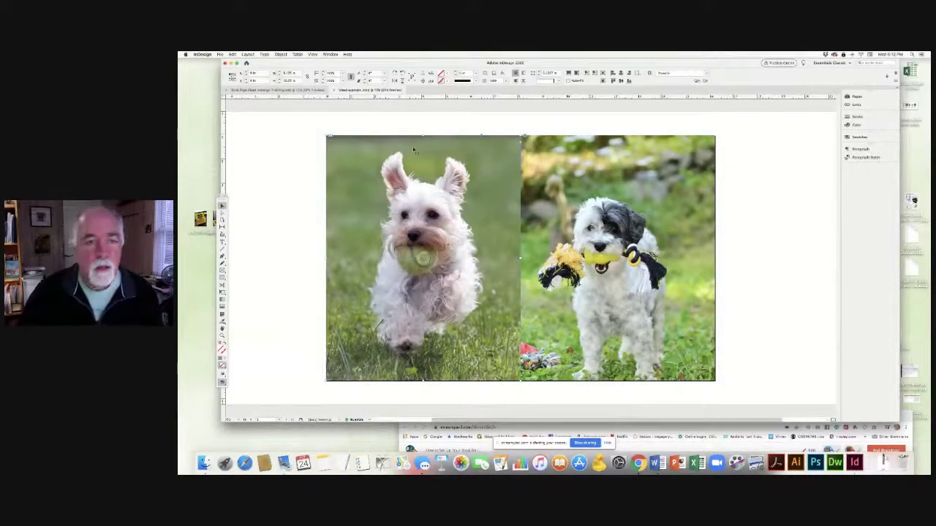
key(super+equal)
key(super+equal)
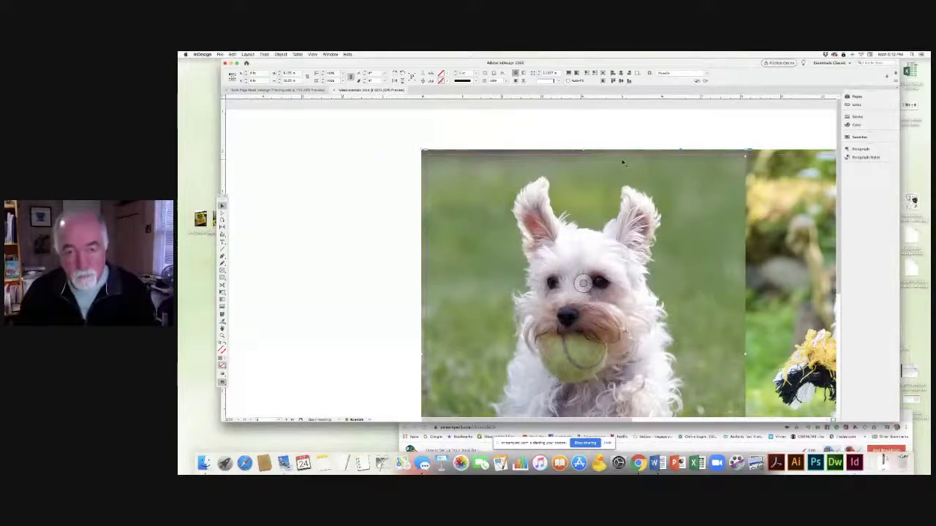
key(super+0)
scroll(583, 211, right, 3)
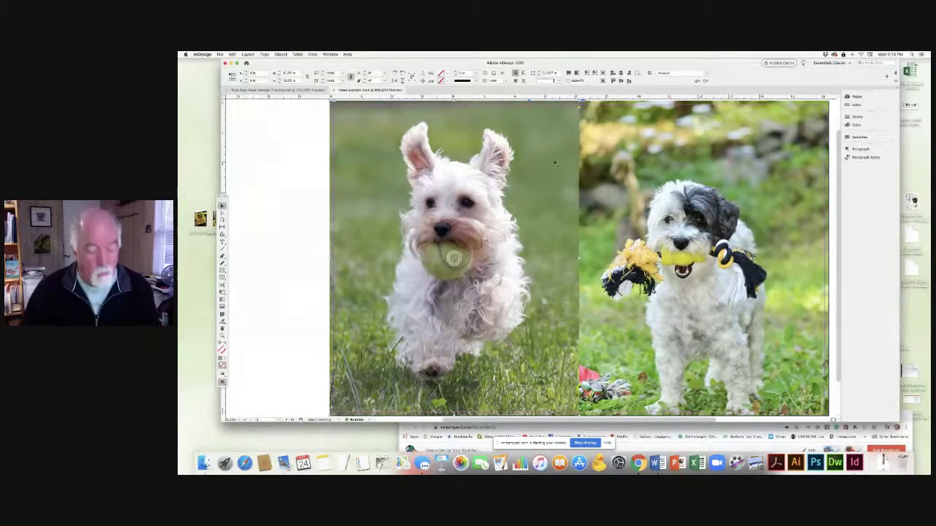
key(super+equal)
key(super+equal)
key(super+equal)
key(super+equal)
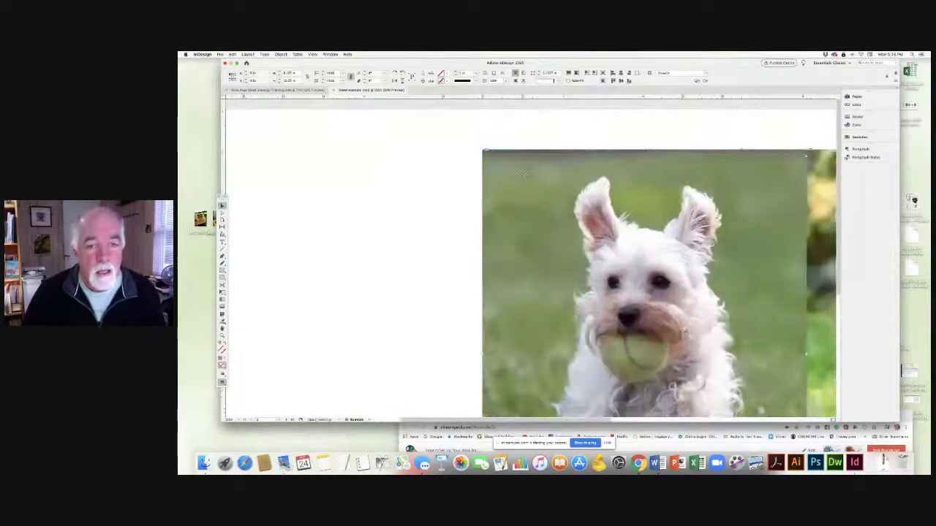
Extend the white dog photo's upper outside corner slightly past the left page's top and outer edges.
scroll(503, 204, right, 2)
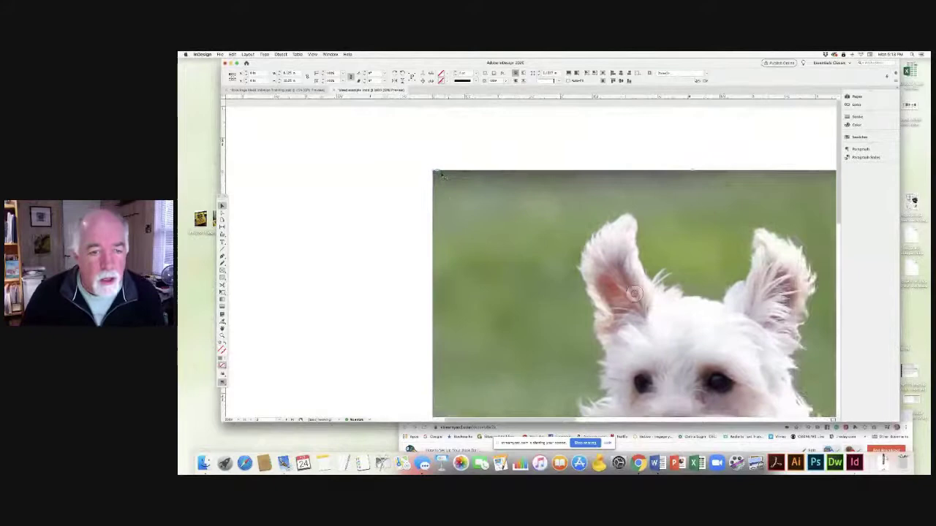
mouse_move(433, 172)
mouse_down()
mouse_move(454, 191)
mouse_move(432, 170)
mouse_up()
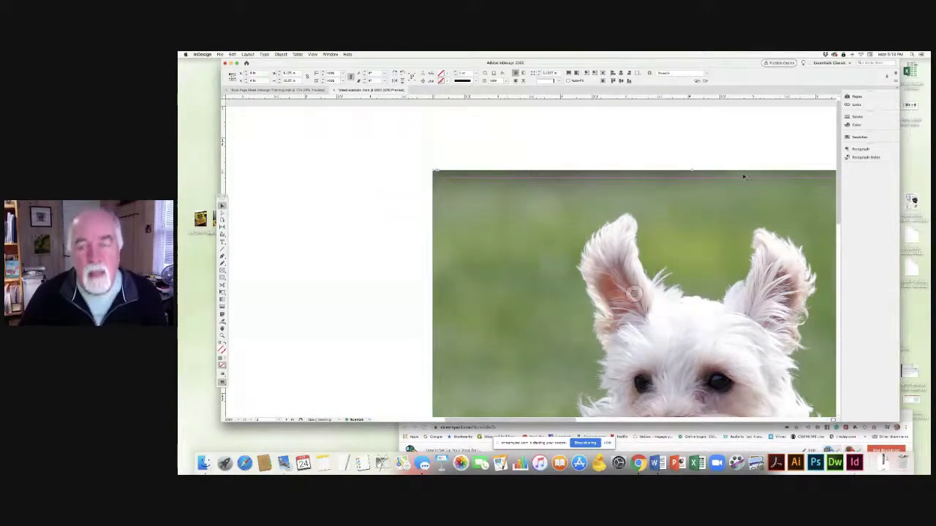
click(429, 179)
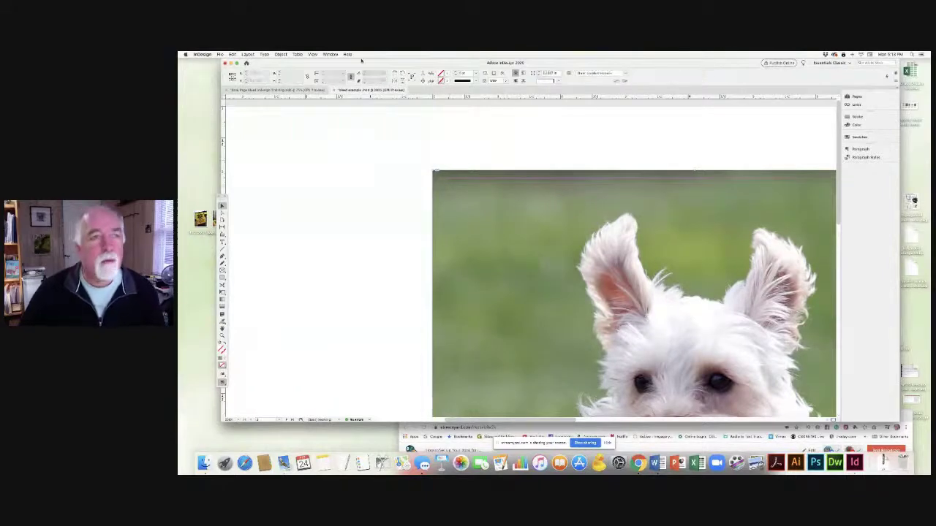
click(312, 54)
mouse_move(315, 170)
click(412, 169)
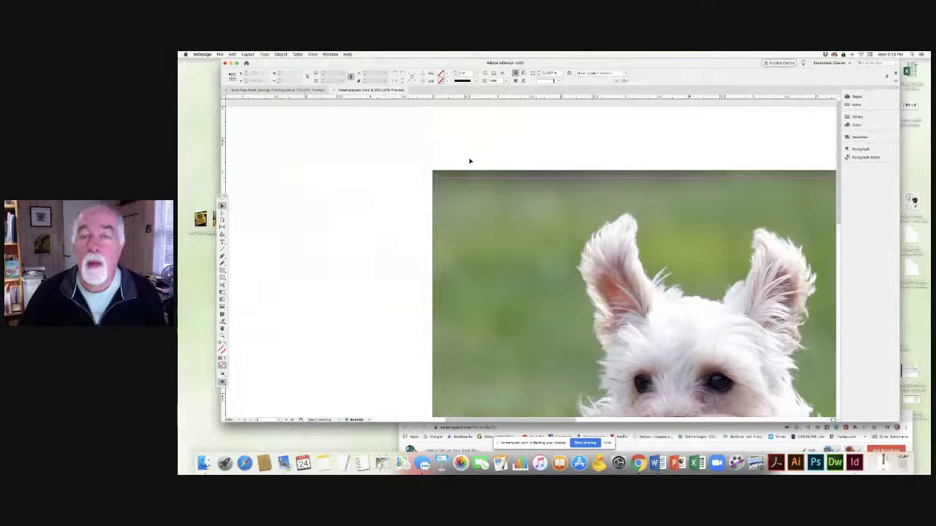
click(436, 183)
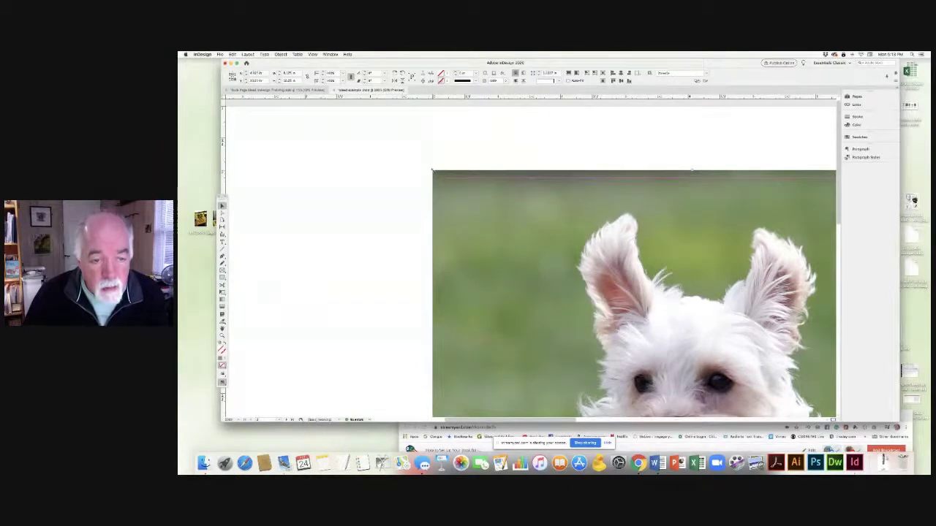
drag(432, 170, 429, 168)
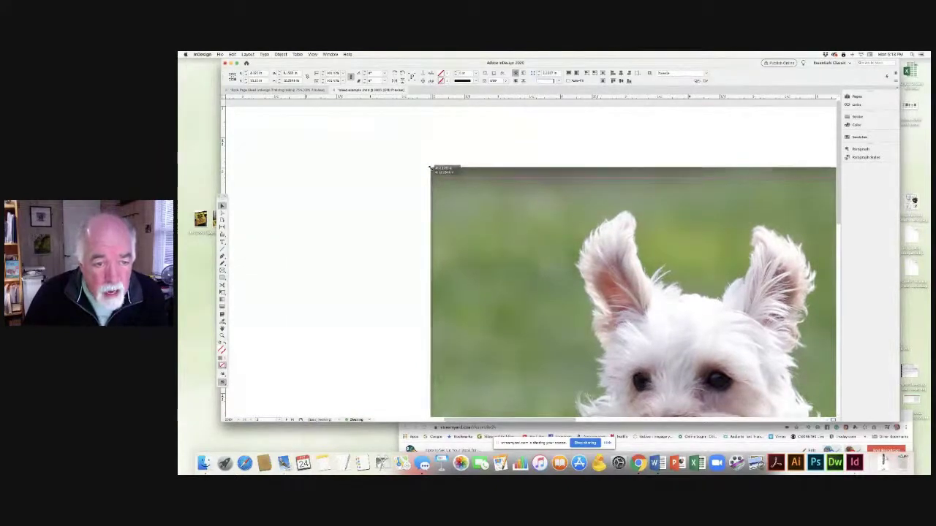
click(464, 155)
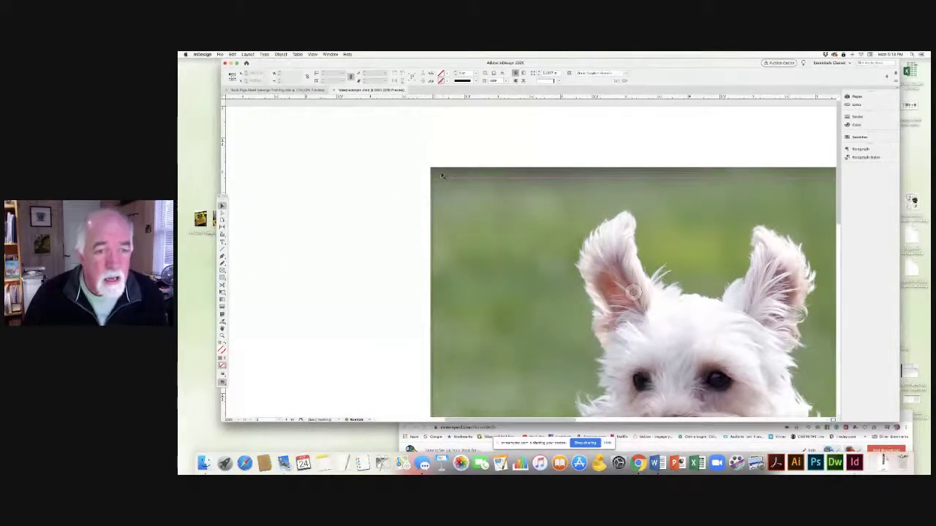
Fine-tune the white dog photo's upper outside corner at high magnification to meet the left page's bleed corner.
super+click(458, 184)
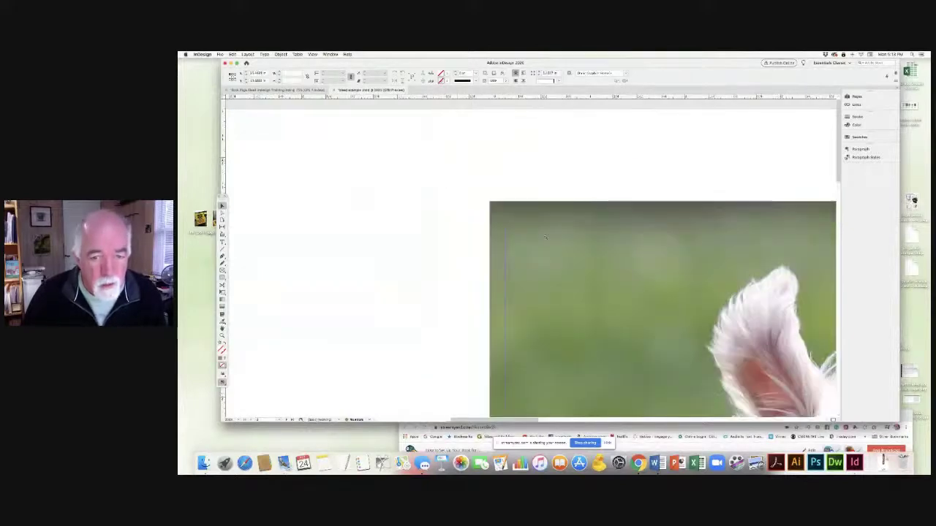
super+click(542, 237)
super+click(542, 236)
drag(501, 272, 499, 227)
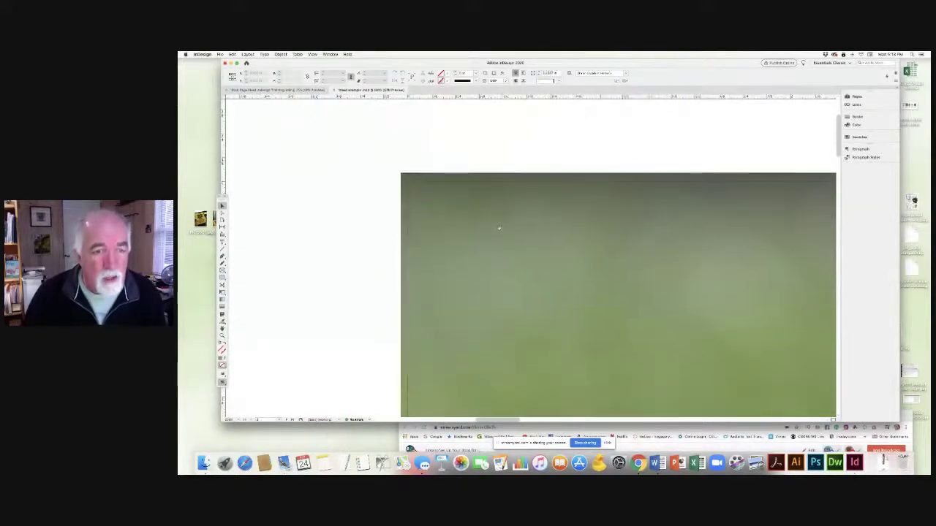
click(413, 178)
drag(400, 172, 400, 199)
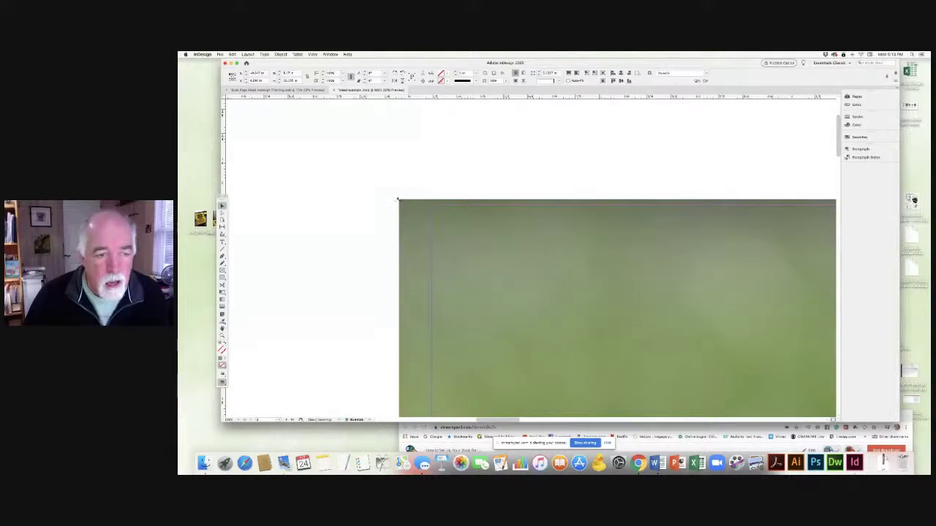
drag(397, 198, 403, 178)
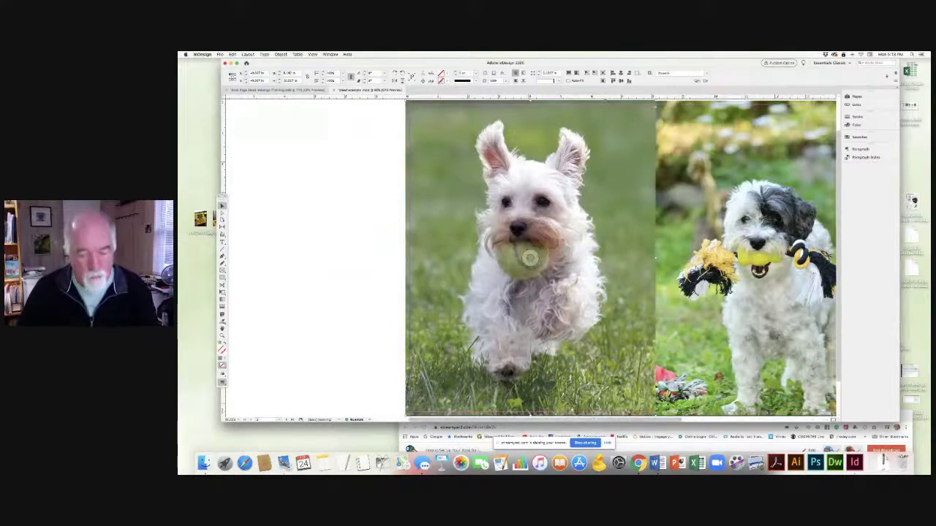
Align the white dog photo's lower outside corner exactly with the left page's lower bleed corner.
super+click(445, 408)
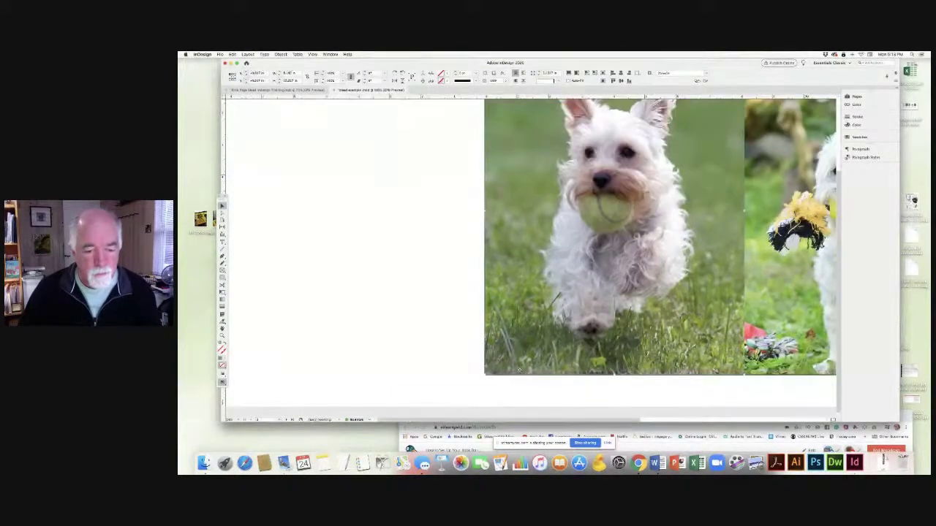
super+click(519, 372)
super+click(521, 372)
super+click(526, 372)
click(525, 372)
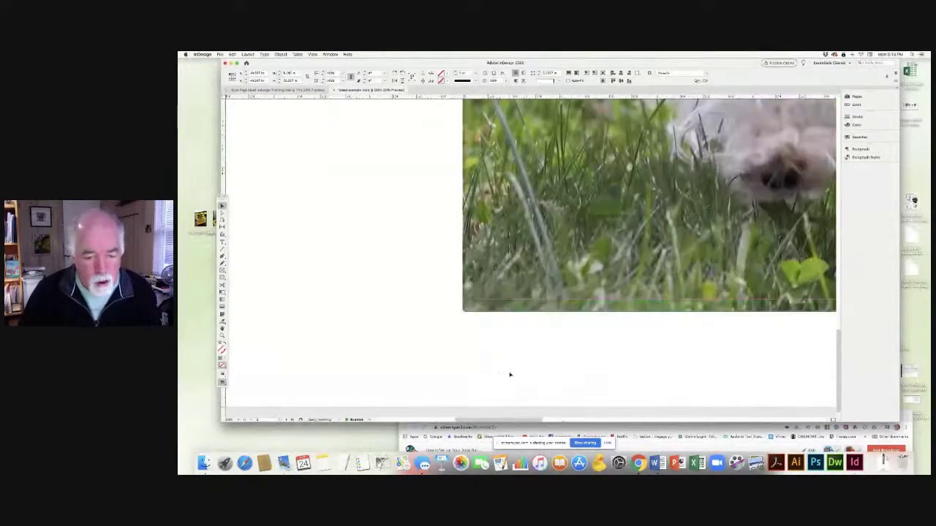
drag(462, 312, 462, 312)
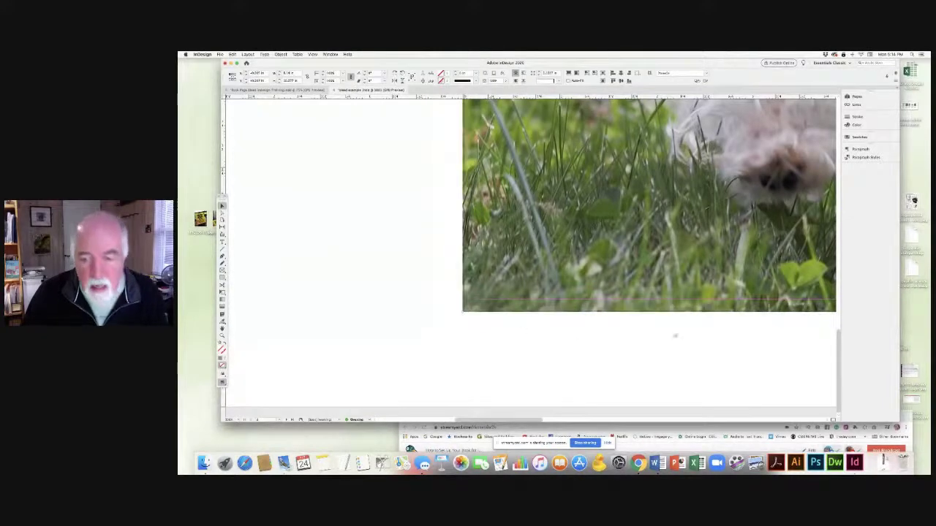
Extend the rope-toy dog photo's lower outside corner to the right page's lower bleed corner.
scroll(676, 336, right, 10)
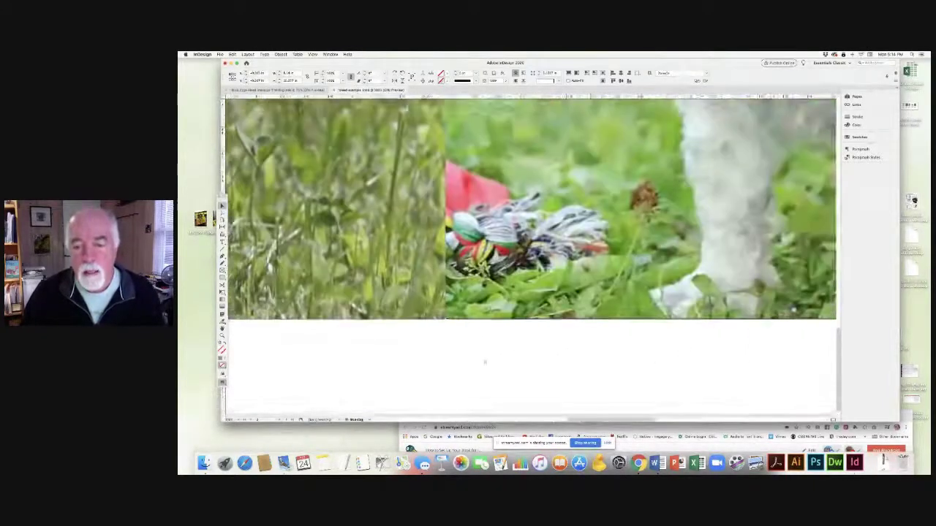
drag(485, 363, 332, 366)
drag(636, 353, 454, 354)
drag(744, 353, 533, 356)
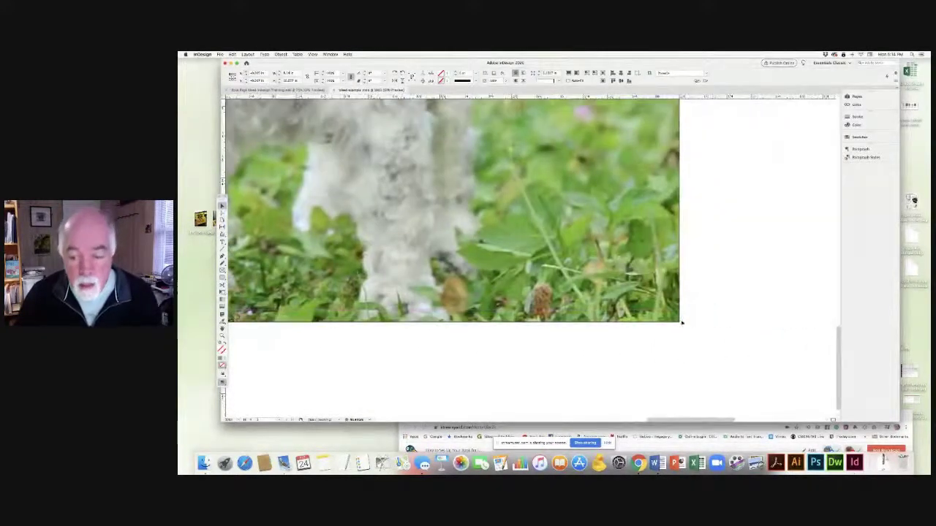
drag(680, 320, 681, 324)
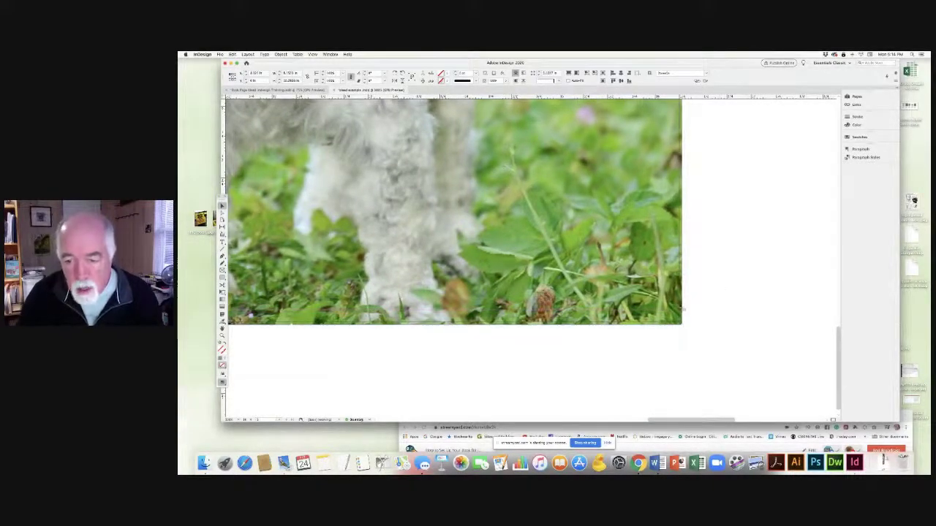
drag(683, 325, 683, 324)
Raise the rope-toy dog photo's top edge to the right page's upper bleed edge and bring the whole spread into view.
scroll(700, 176, up, 5)
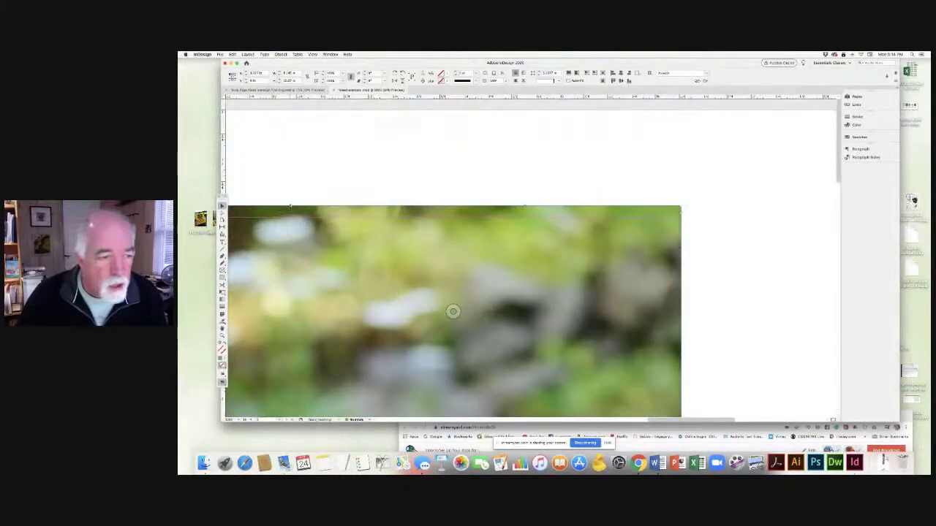
drag(290, 206, 290, 204)
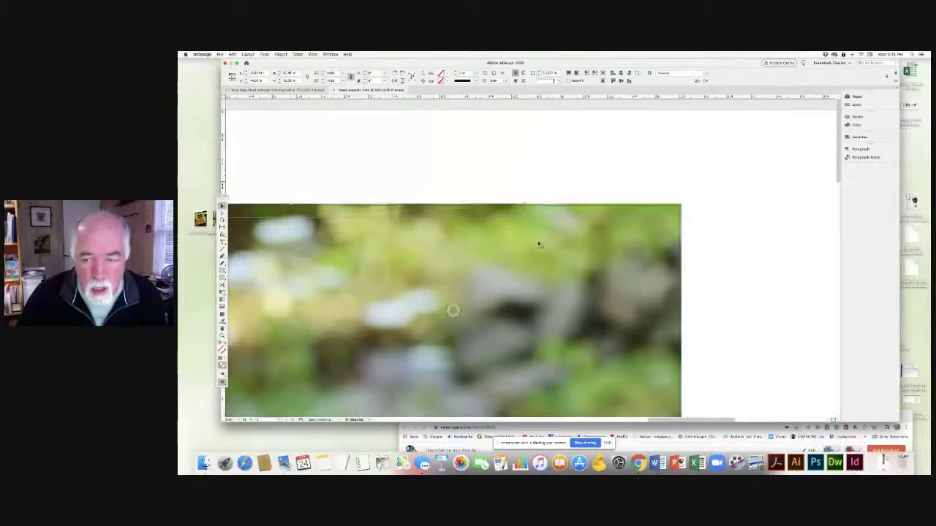
click(685, 266)
key(super+0)
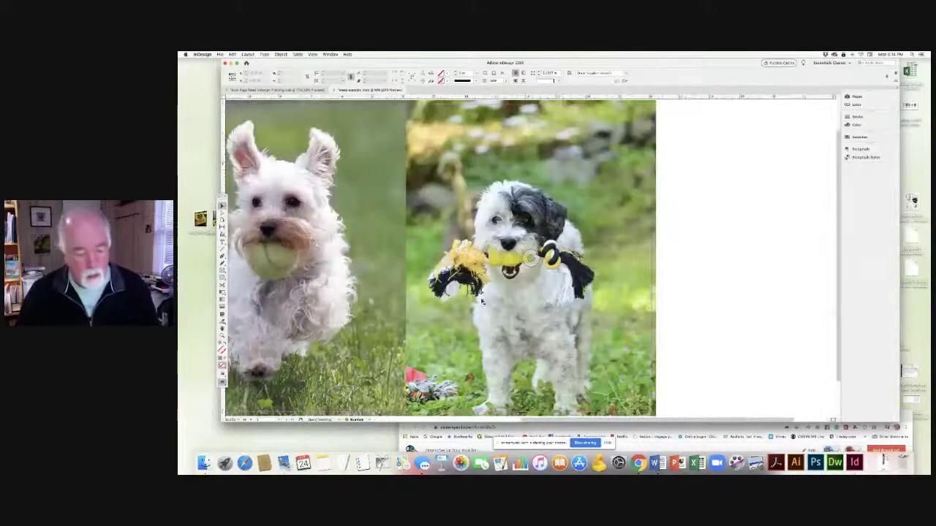
key(super+minus)
drag(409, 291, 455, 286)
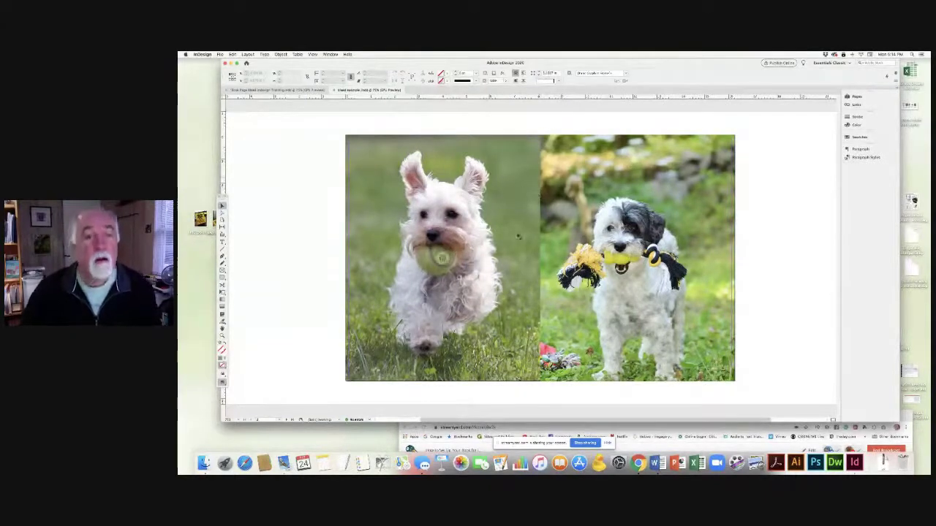
Export the document as an Adobe PDF (Print) file named bleed example.pdf using the High Quality Print preset.
click(219, 54)
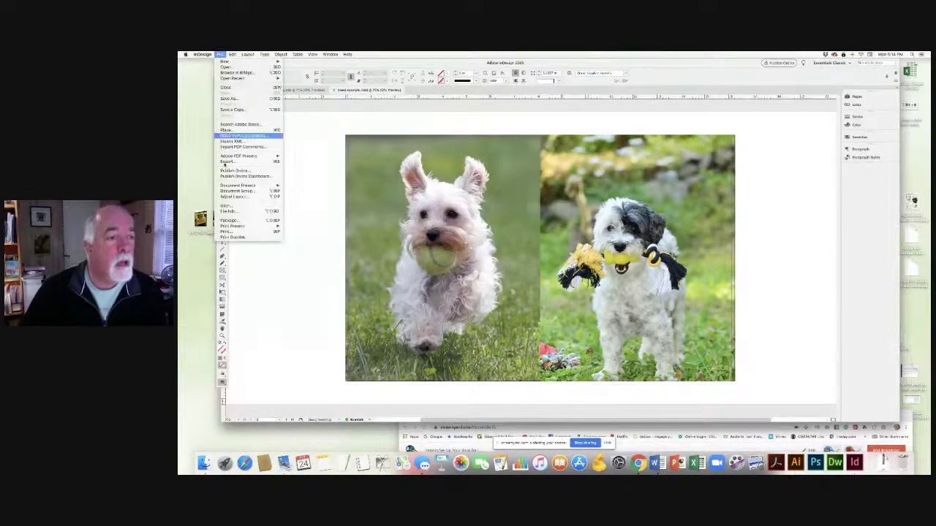
click(228, 162)
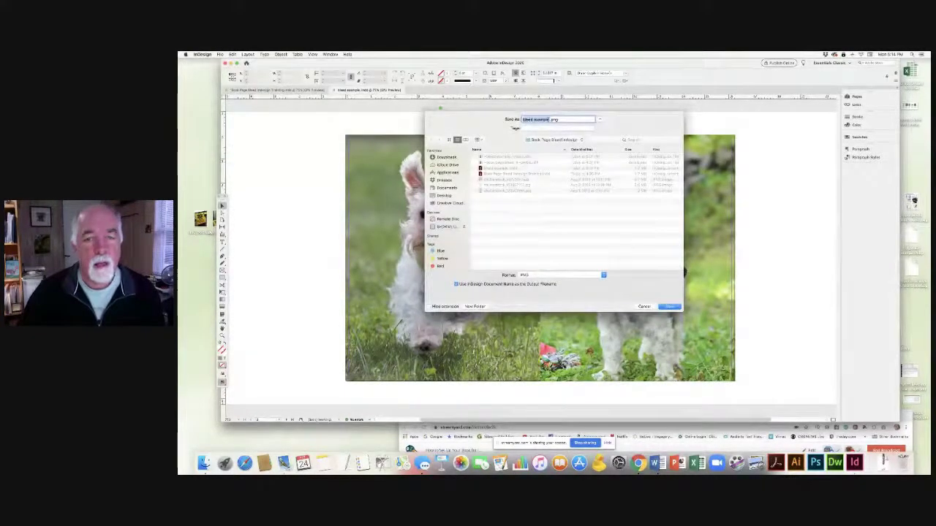
click(531, 273)
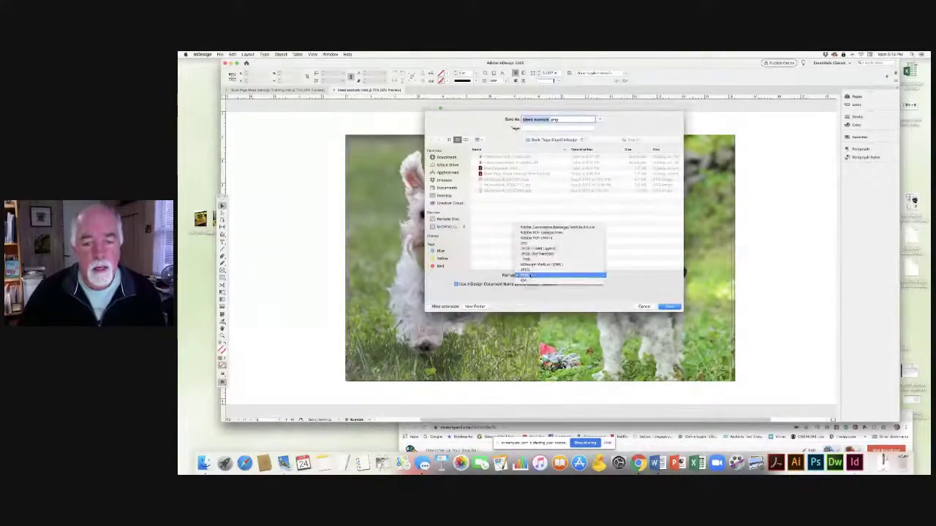
click(534, 241)
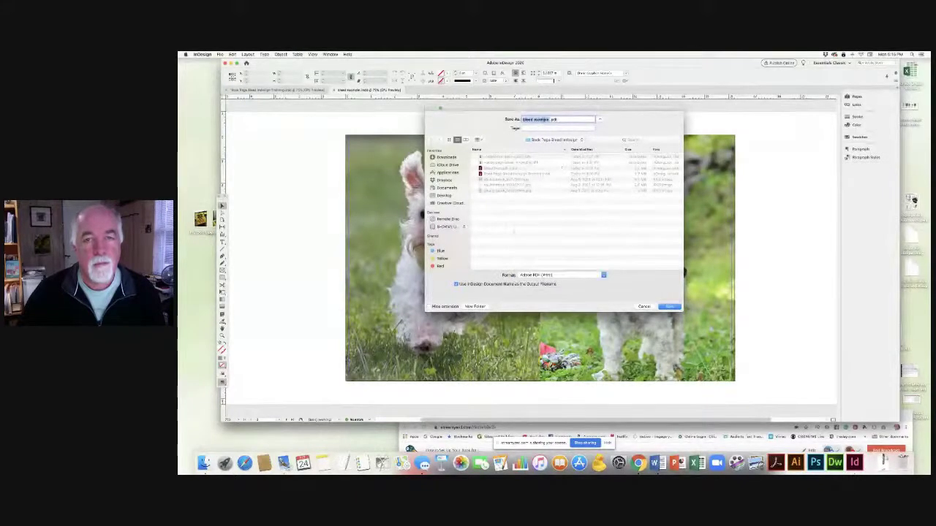
click(668, 307)
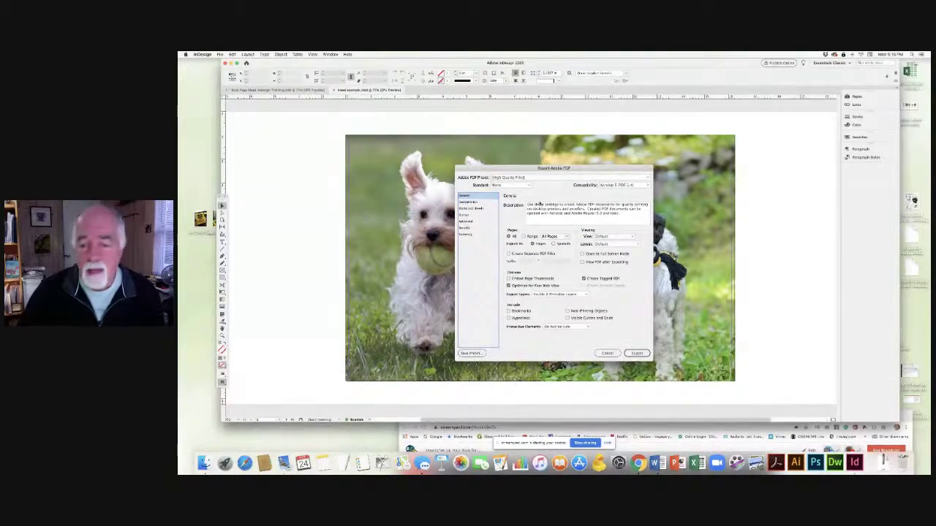
click(545, 178)
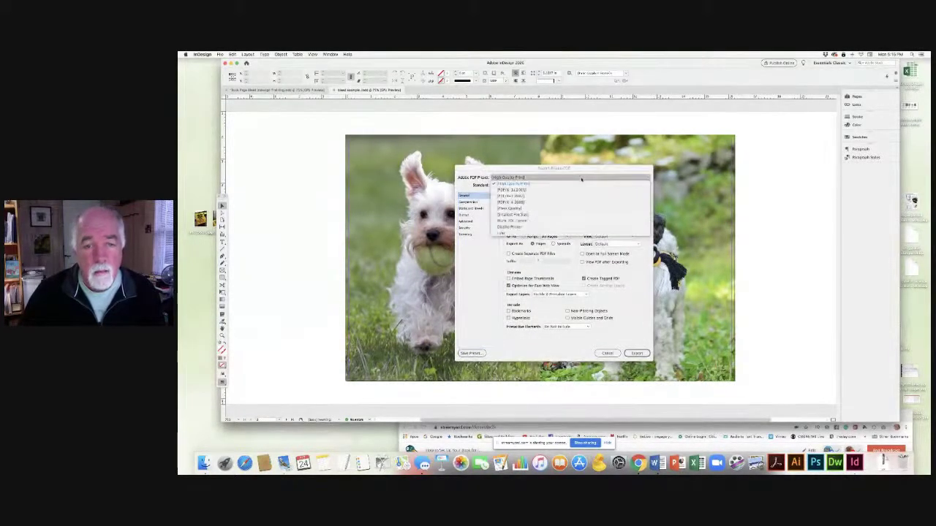
click(517, 177)
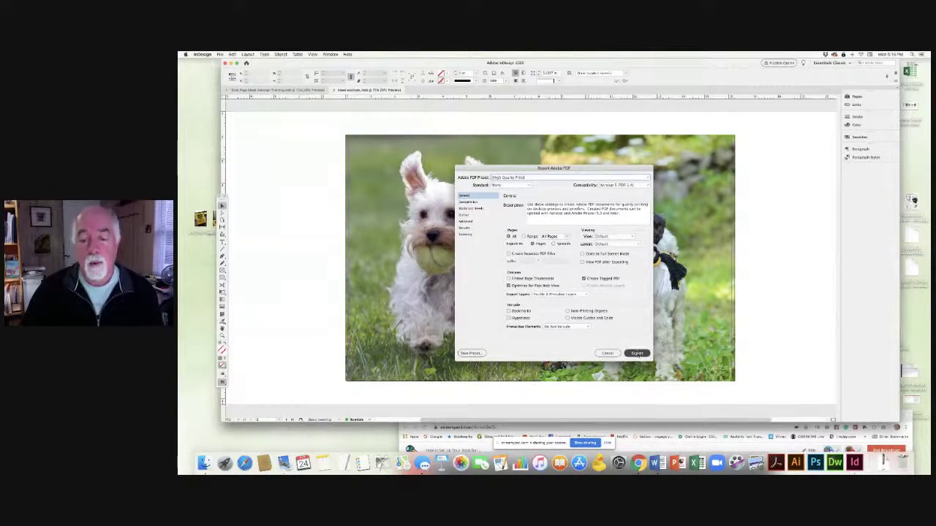
click(636, 354)
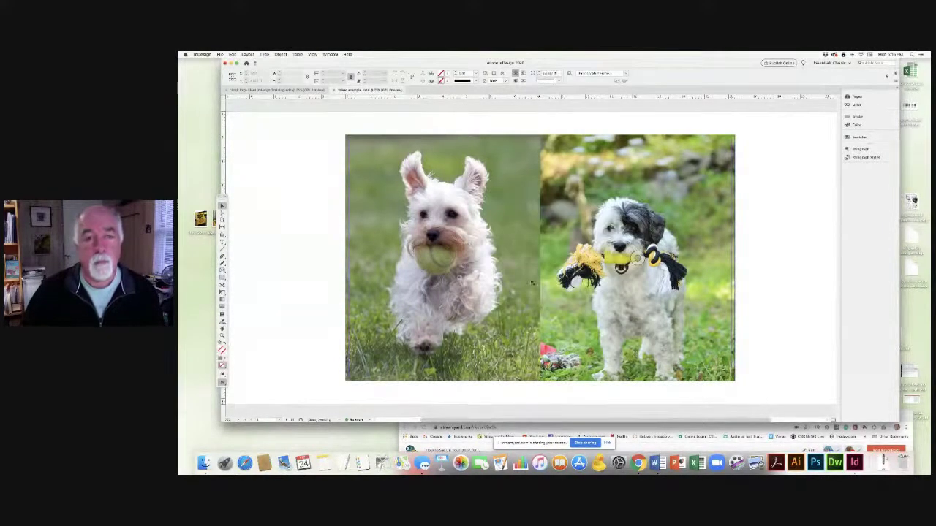
Switch to Finder, open bleed example.pdf from the Book Page Bleed InDesign folder, and position its window for viewing over the spread.
drag(594, 64, 612, 76)
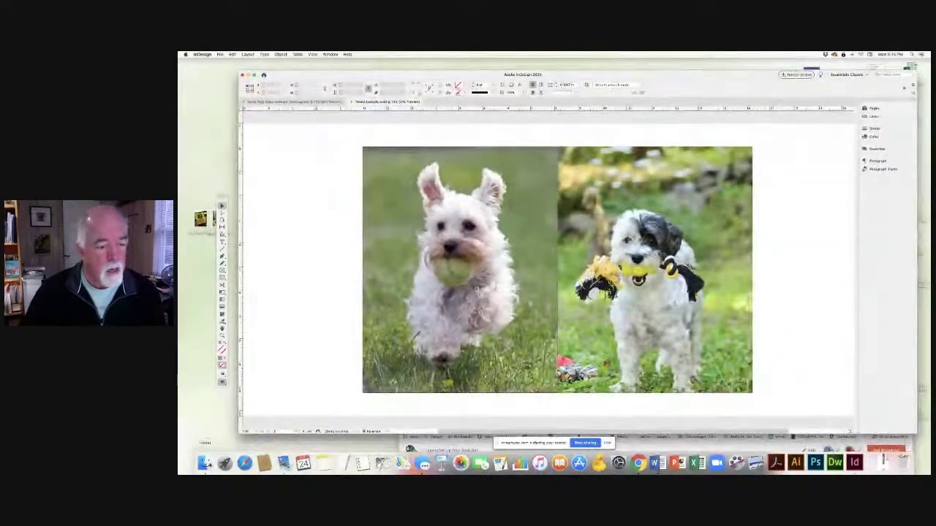
click(205, 463)
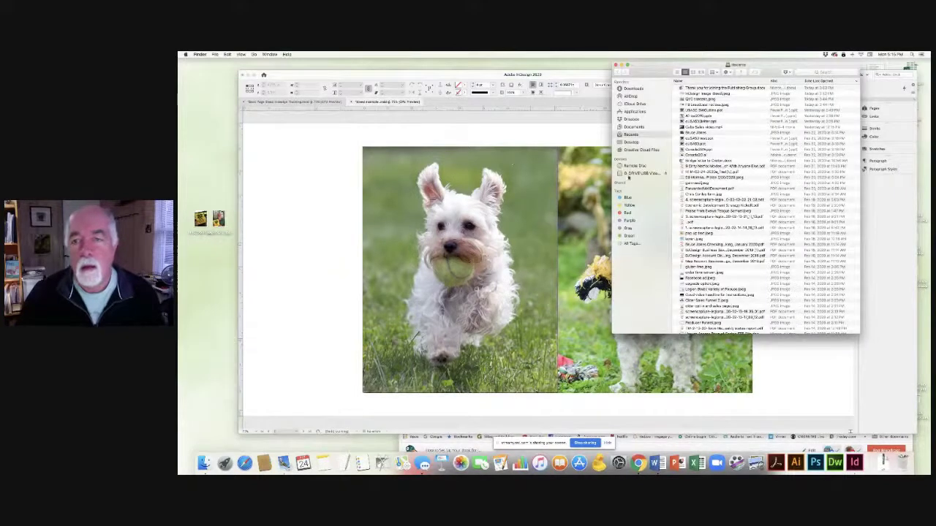
click(634, 126)
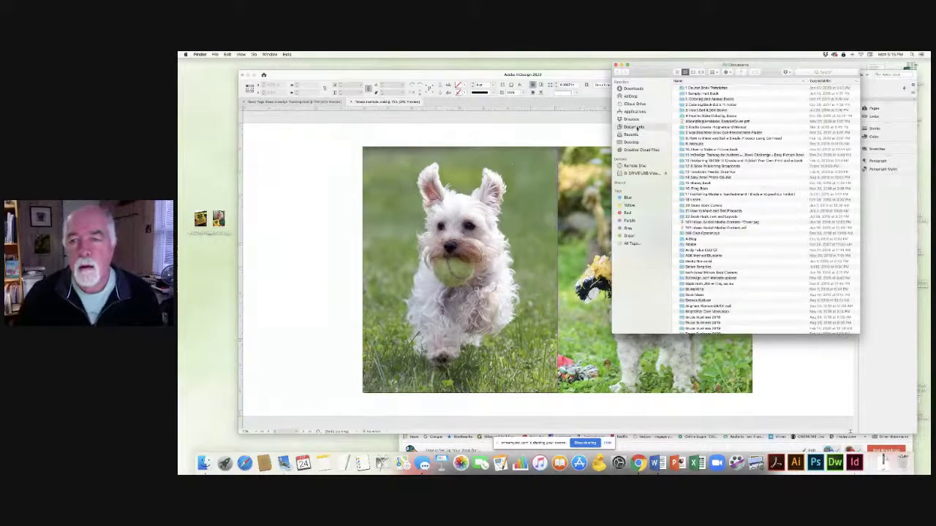
double_click(697, 166)
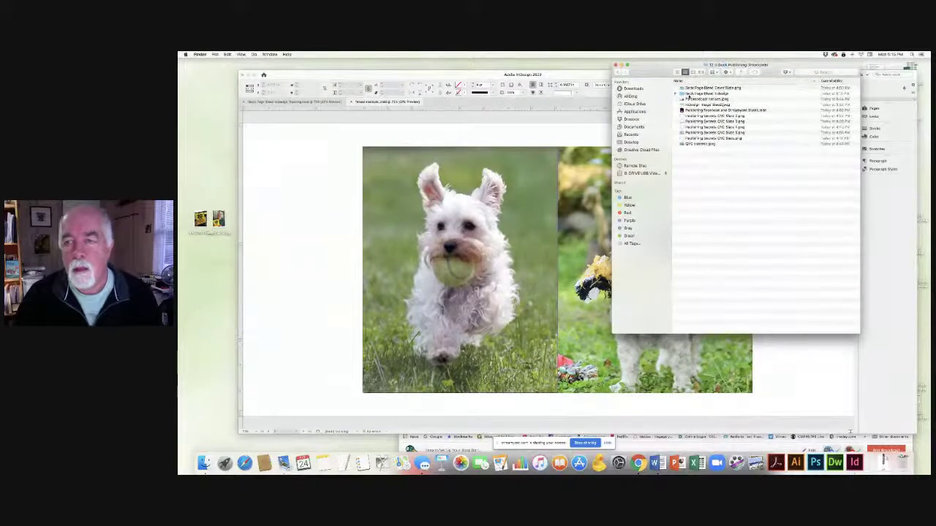
click(681, 95)
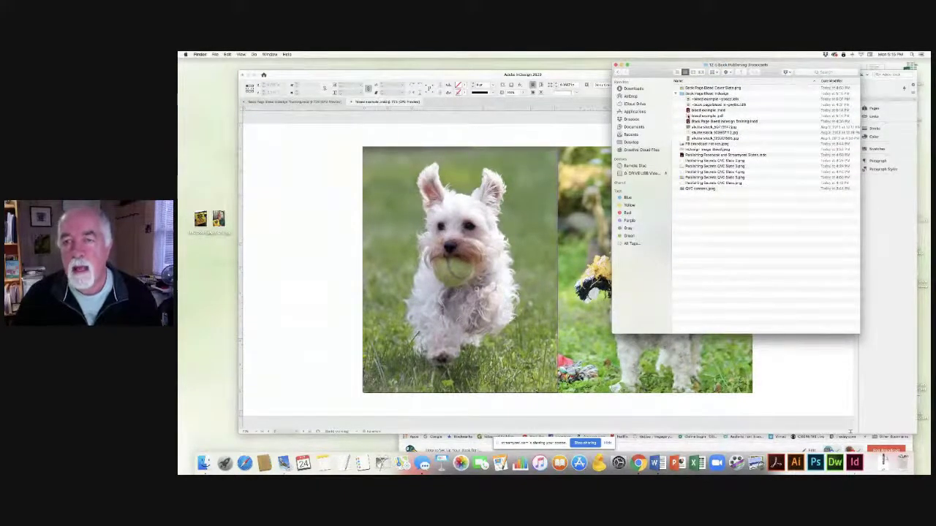
double_click(688, 116)
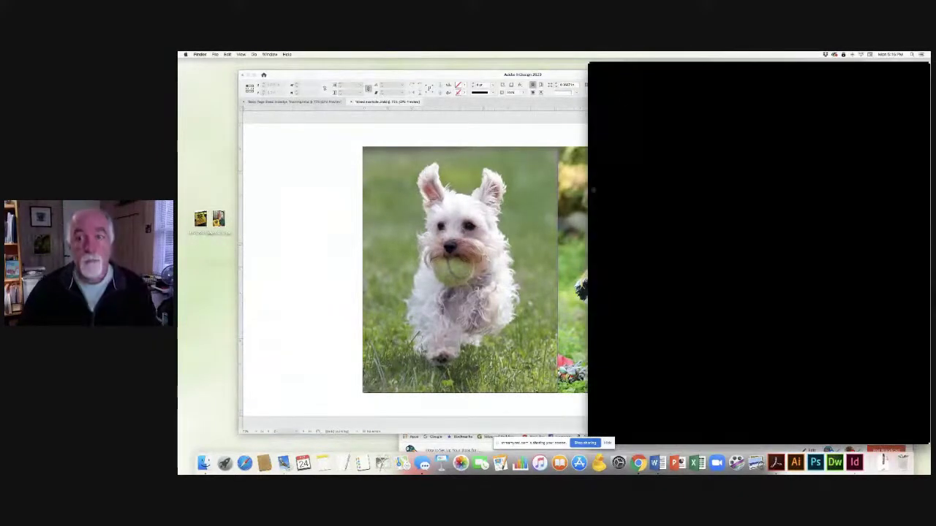
drag(686, 66, 446, 62)
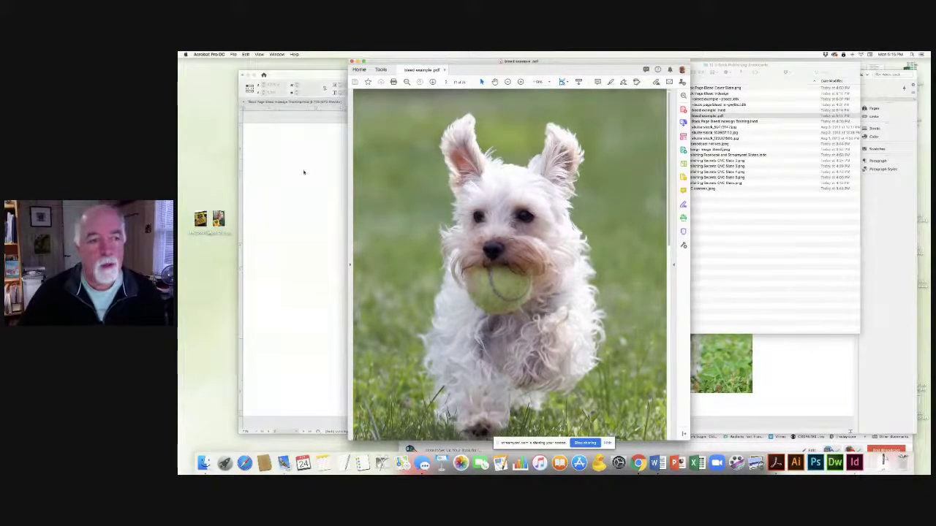
Return to the InDesign spread and switch to the Chrome browser window.
click(303, 170)
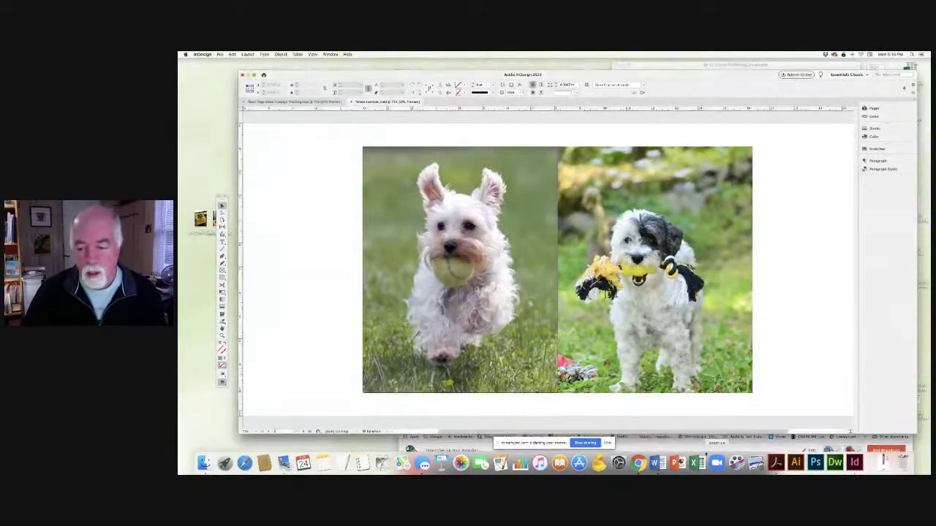
click(637, 462)
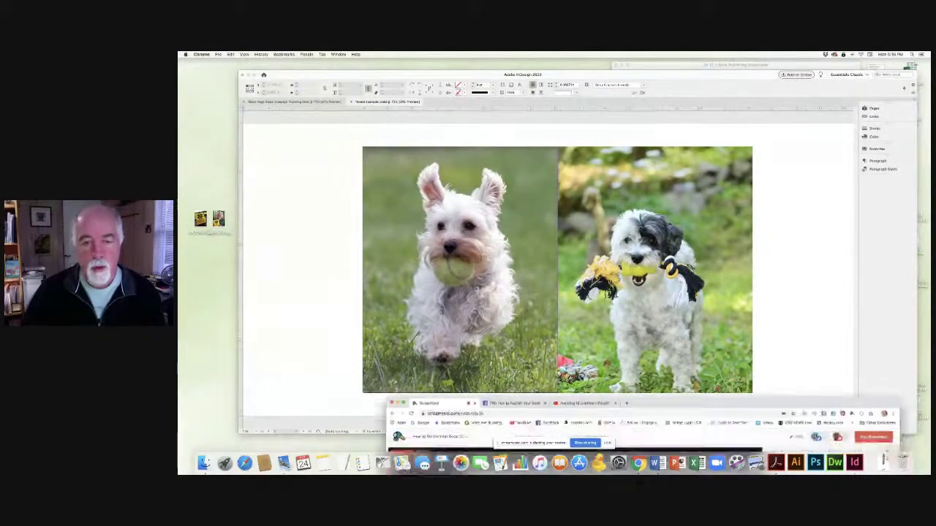